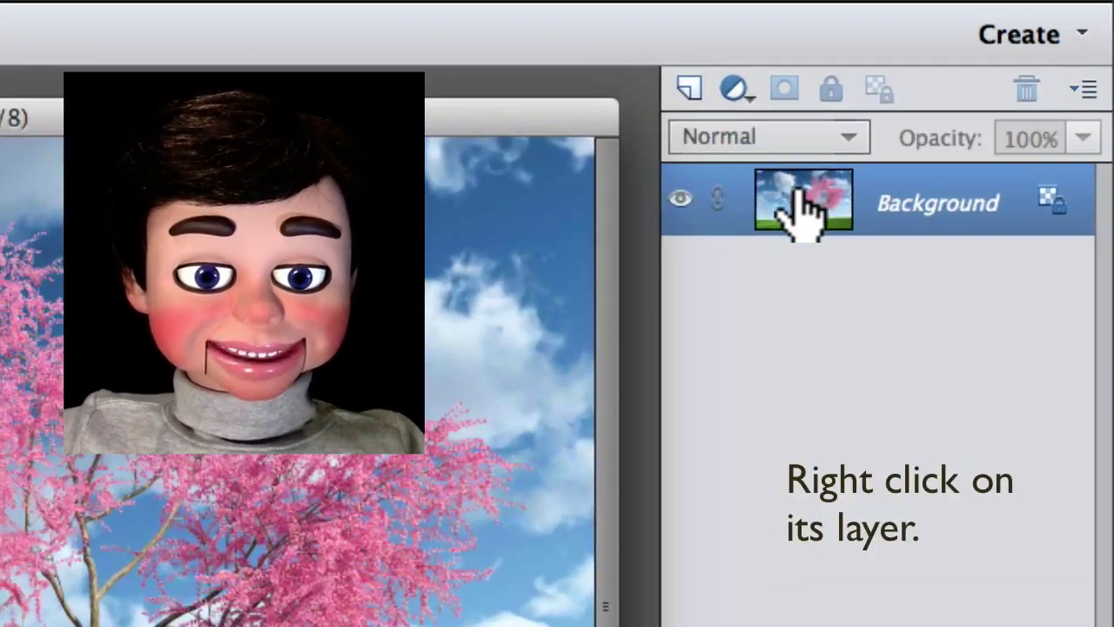
# Step: Duplicate the photo's Background layer as Background copy
pyautogui.rightClick(801, 202)
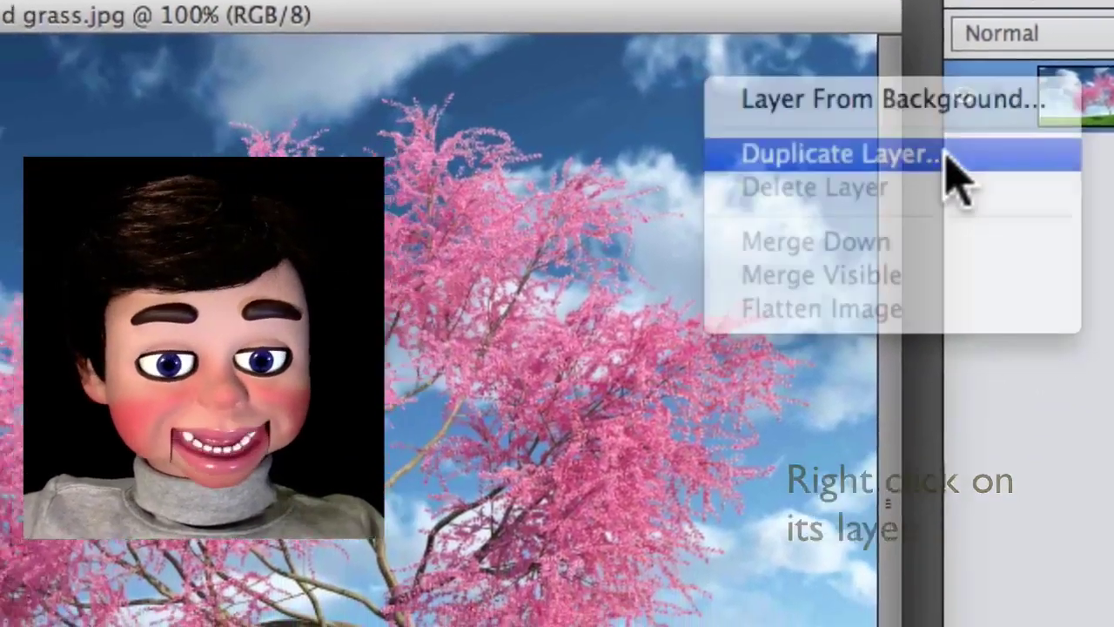
pyautogui.click(947, 154)
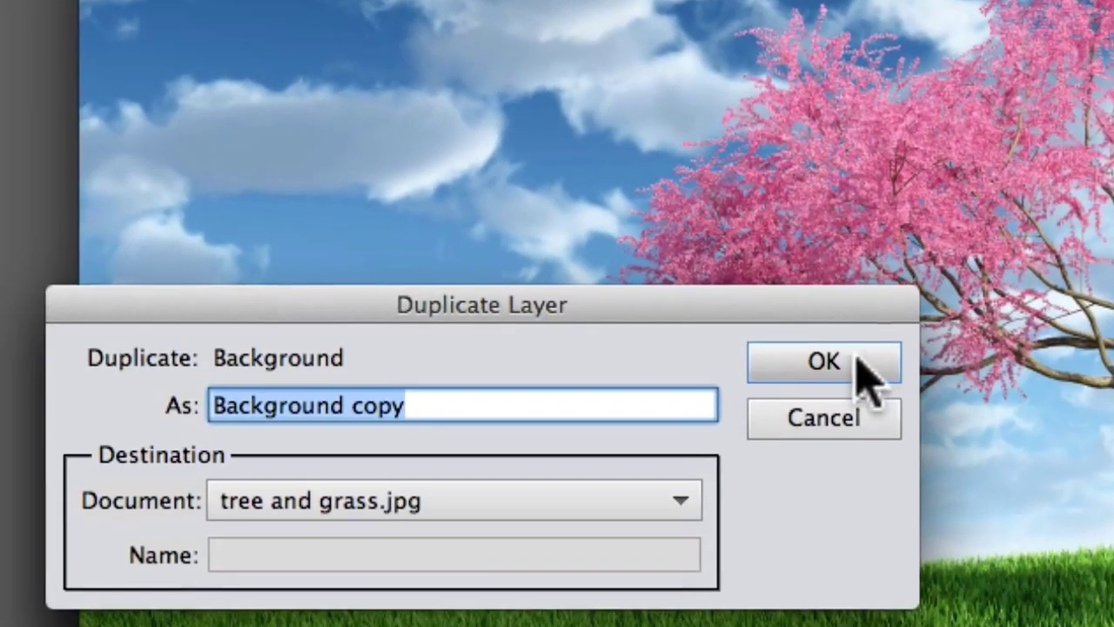
pyautogui.click(716, 402)
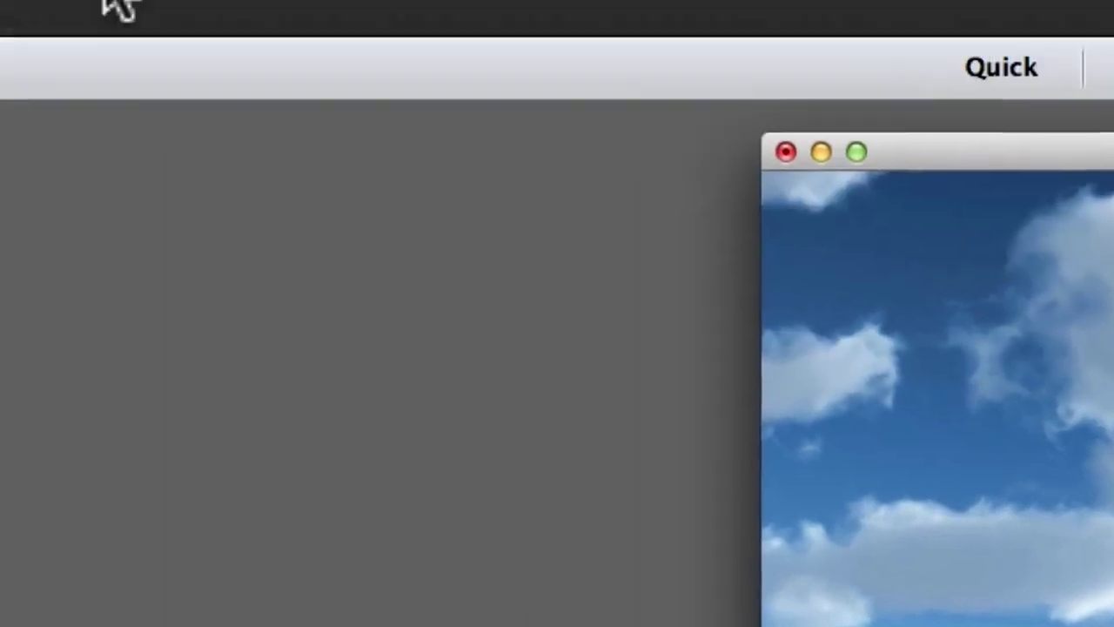
# Step: Create a new 1080 x 720 pixel blank document and arrange it beside the tree photo
pyautogui.click(157, 17)
pyautogui.moveTo(165, 61)
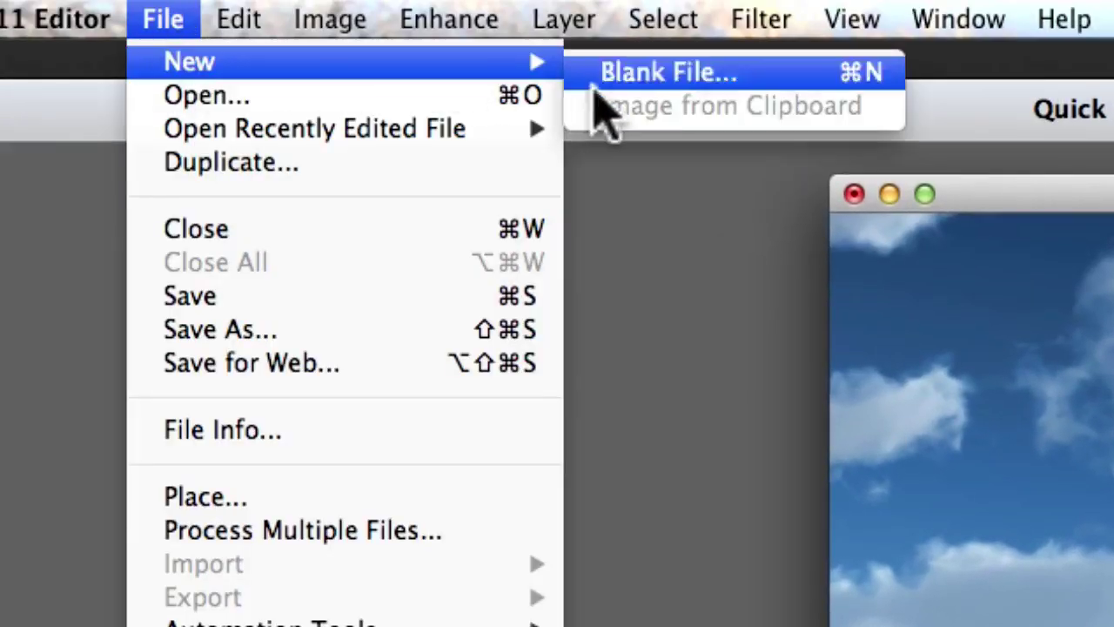
pyautogui.click(653, 79)
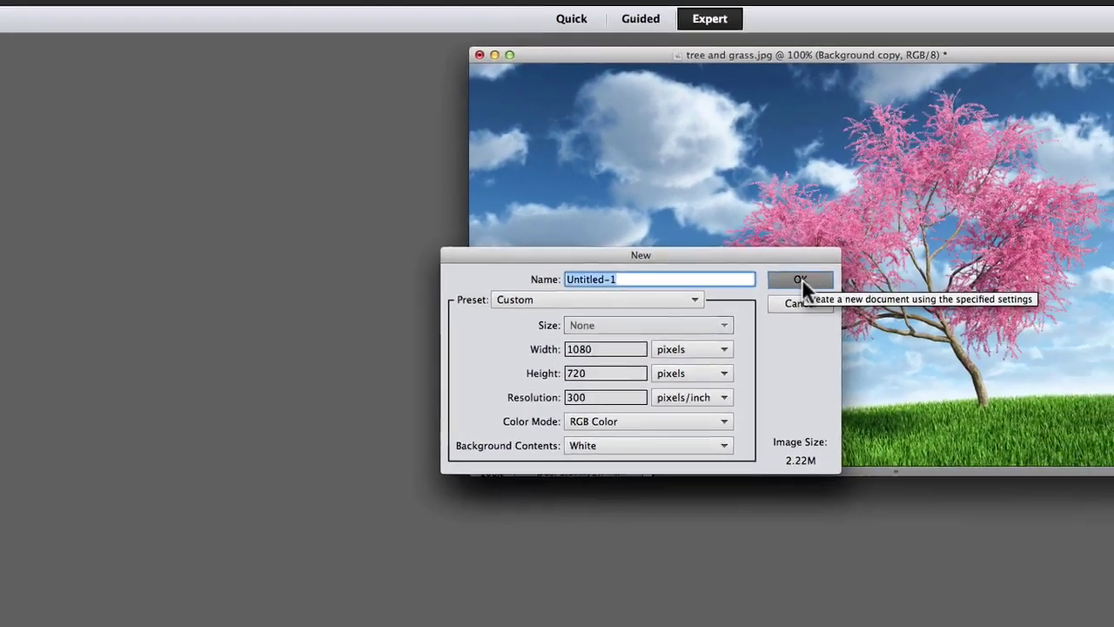
pyautogui.click(886, 328)
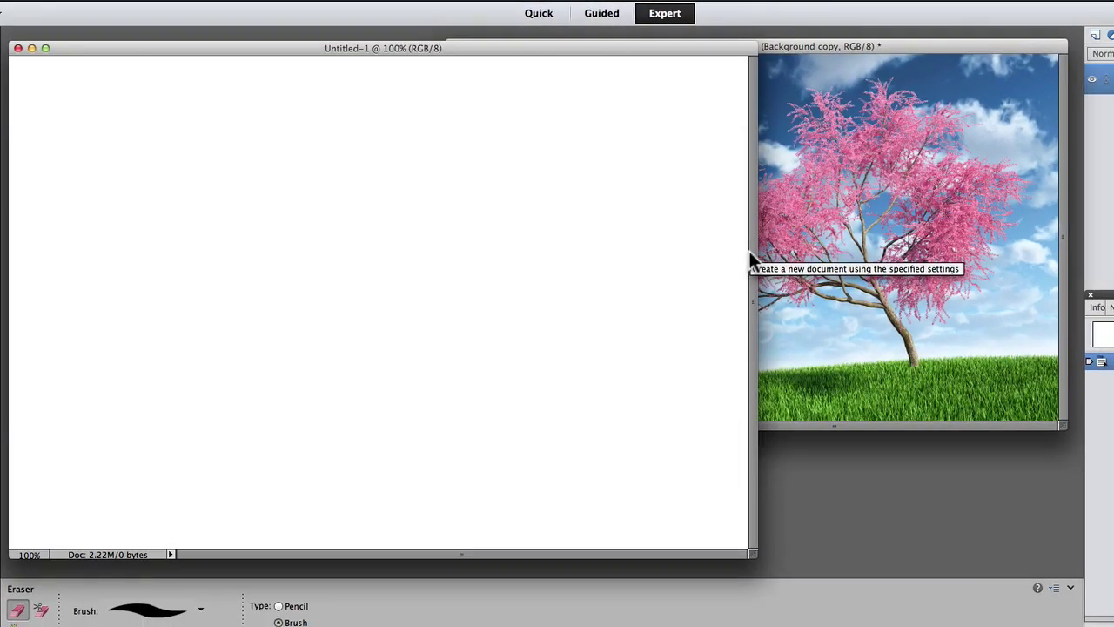
pyautogui.moveTo(756, 558); pyautogui.dragTo(579, 437)
pyautogui.click(840, 51)
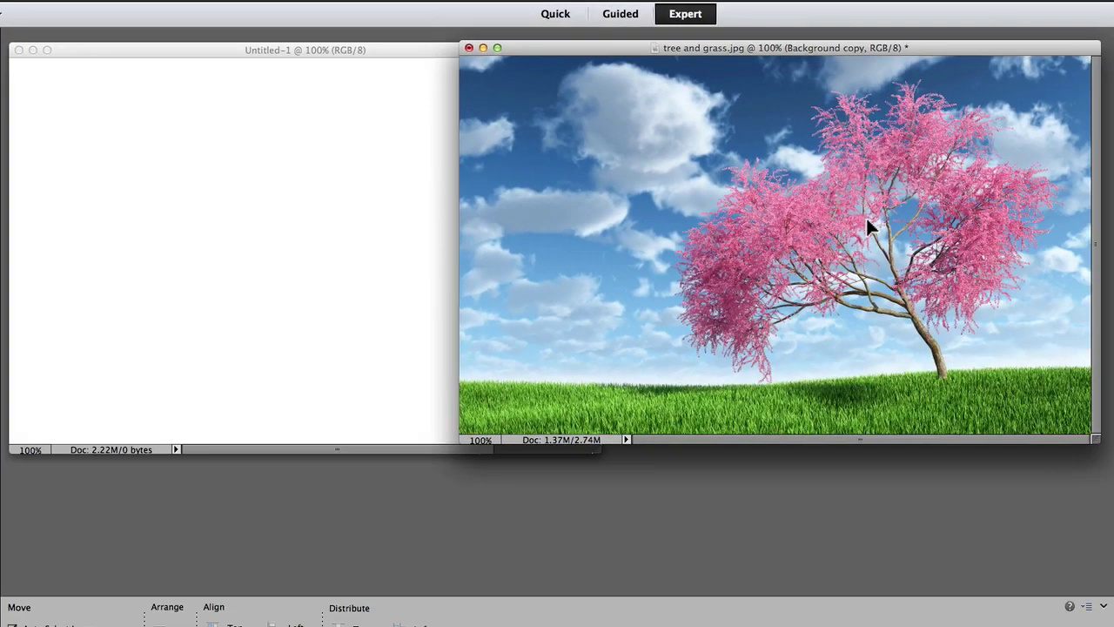
# Step: Copy the tree photo into Untitled-1, flip it vertically, and move it up so the grass nears the top
pyautogui.moveTo(867, 223); pyautogui.dragTo(435, 247)
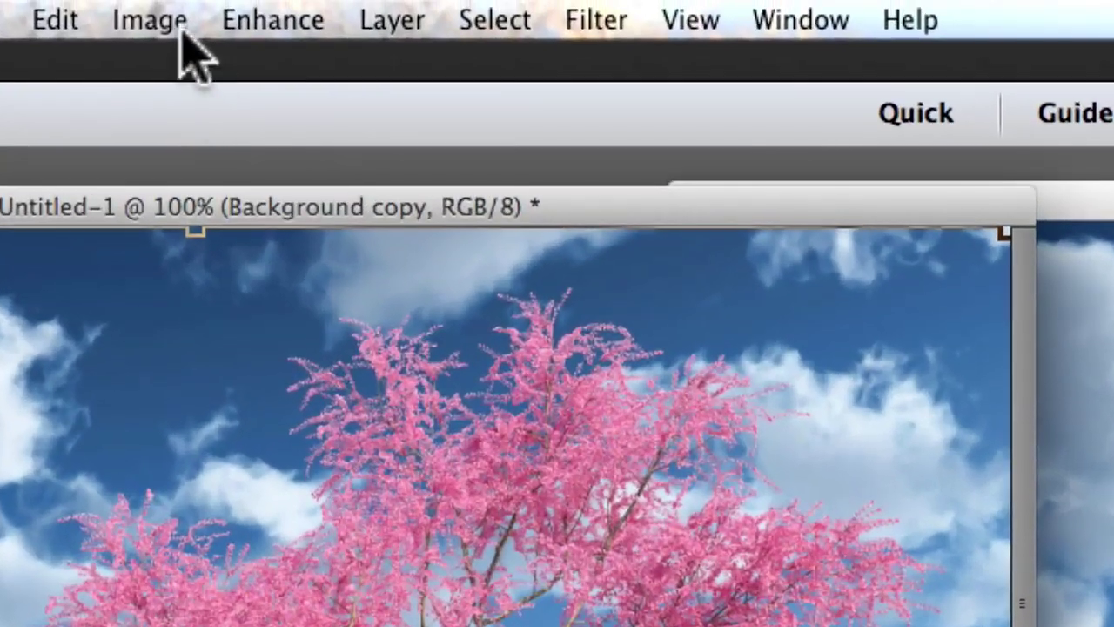
pyautogui.click(150, 20)
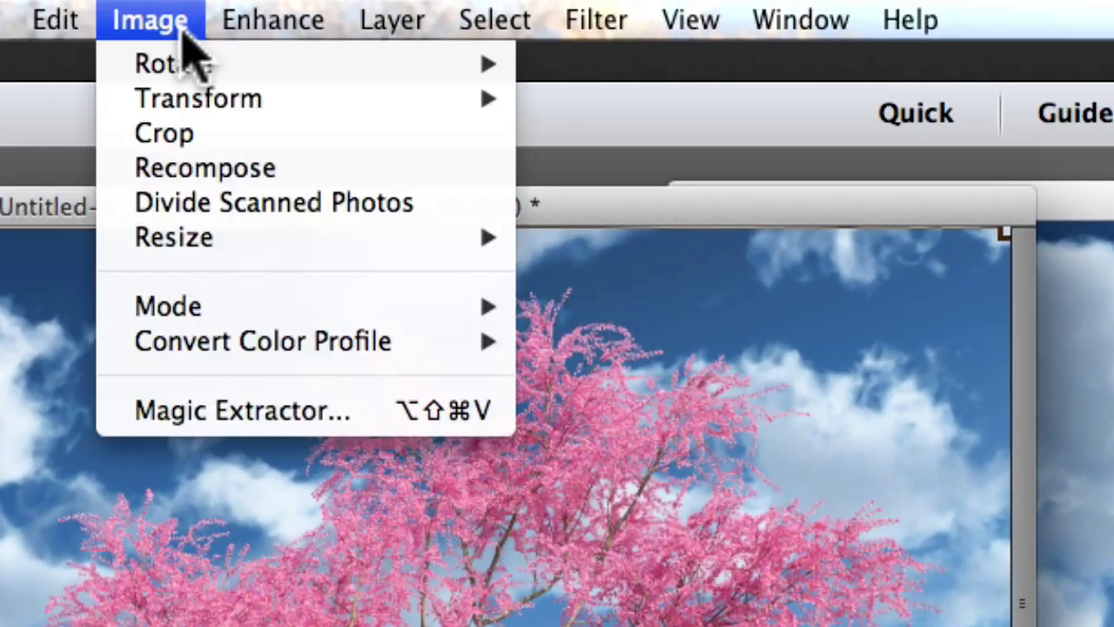
pyautogui.moveTo(186, 57)
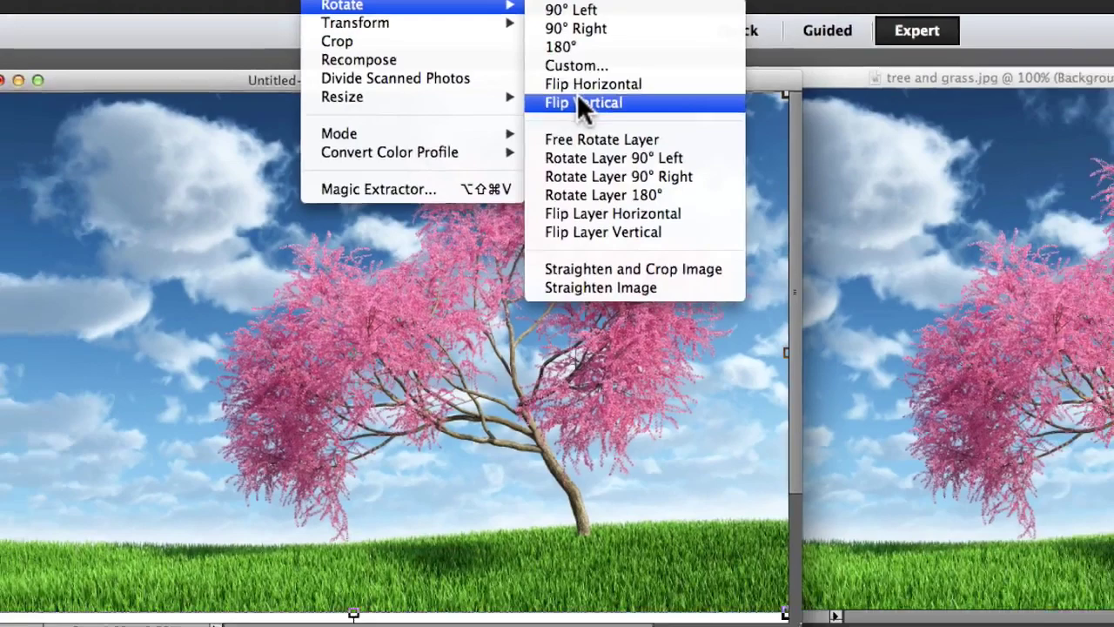
pyautogui.click(616, 215)
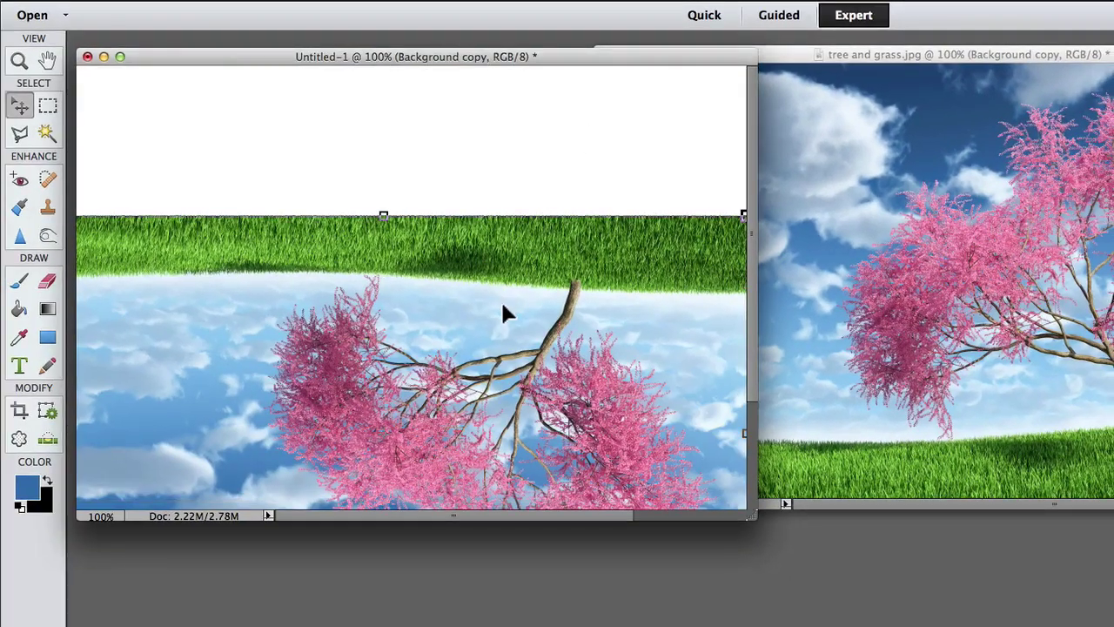
pyautogui.moveTo(502, 313); pyautogui.dragTo(502, 219)
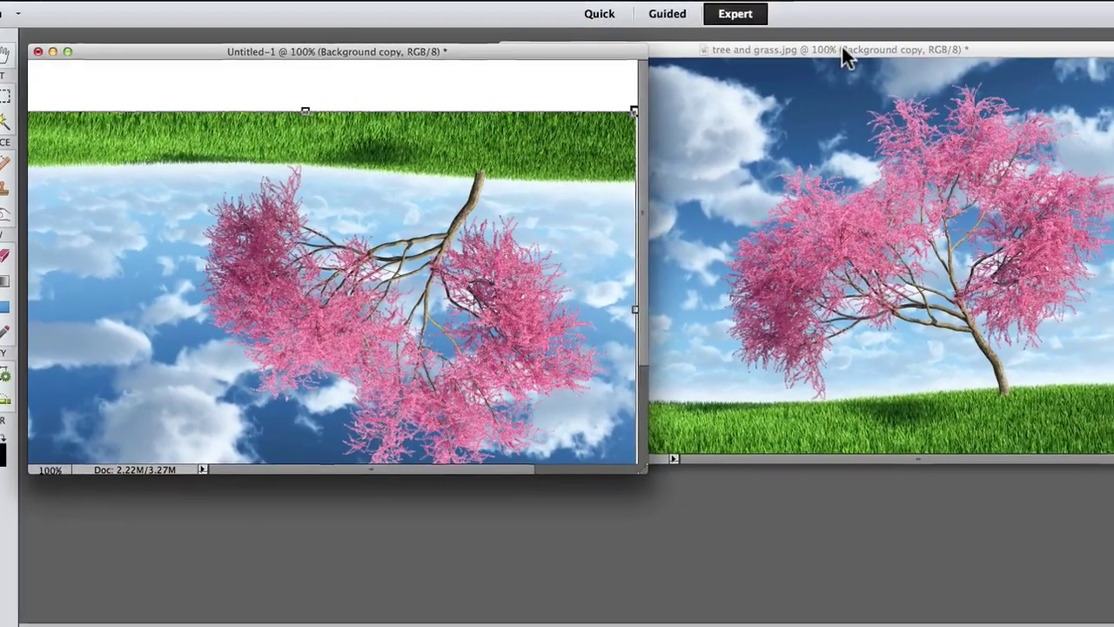
pyautogui.doubleClick(879, 52)
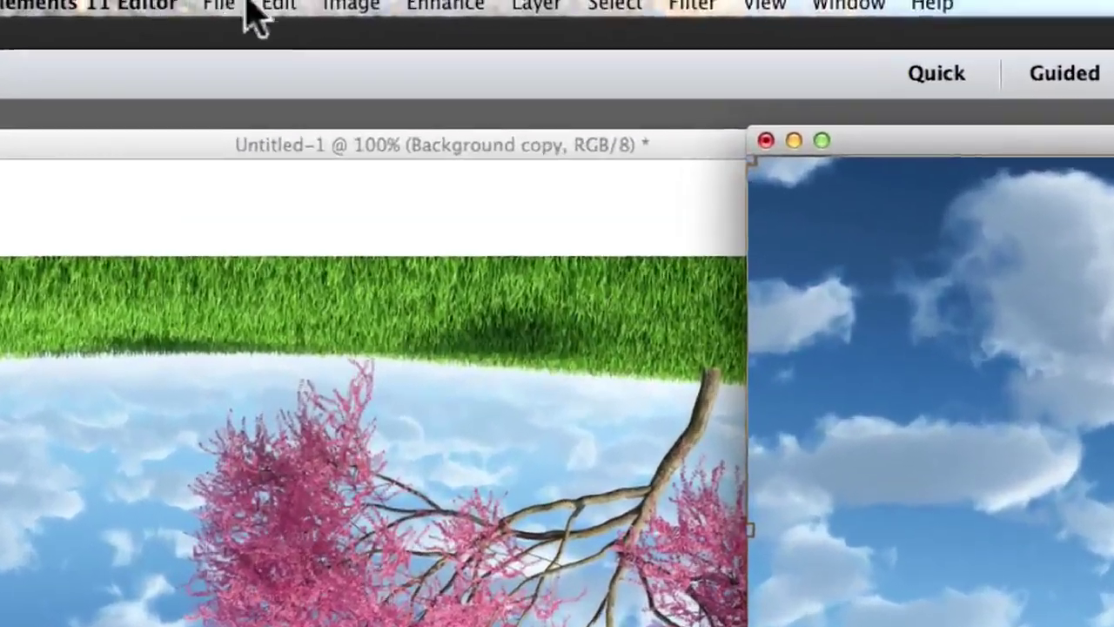
# Step: Set the tree photo's canvas height to 159 percent, anchored top-center, adding black space below
pyautogui.click(347, 5)
pyautogui.moveTo(430, 220)
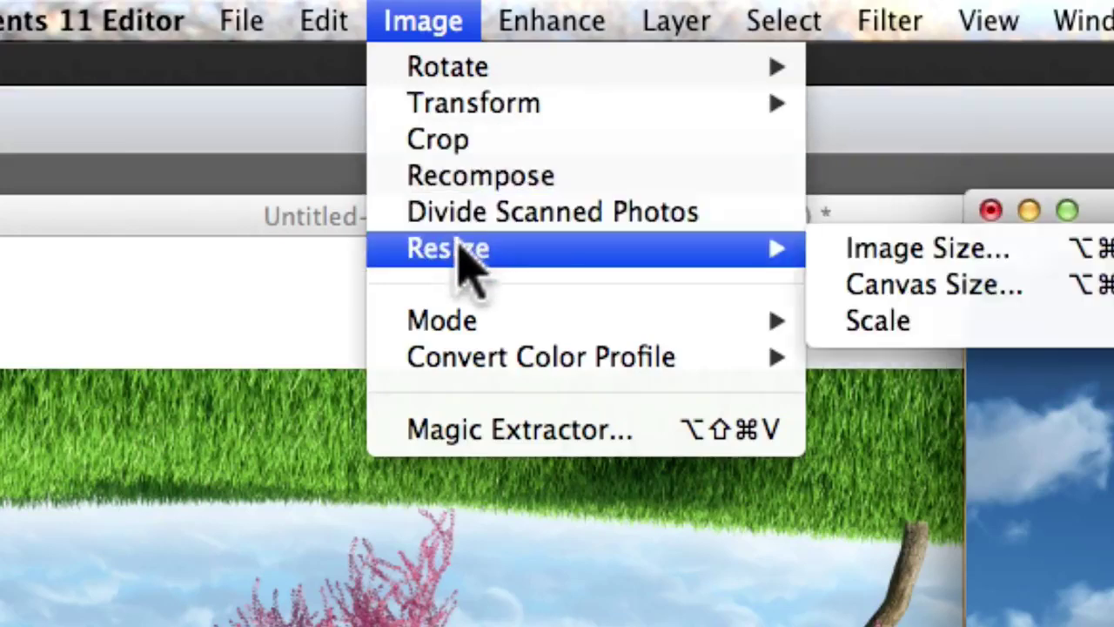
pyautogui.click(901, 287)
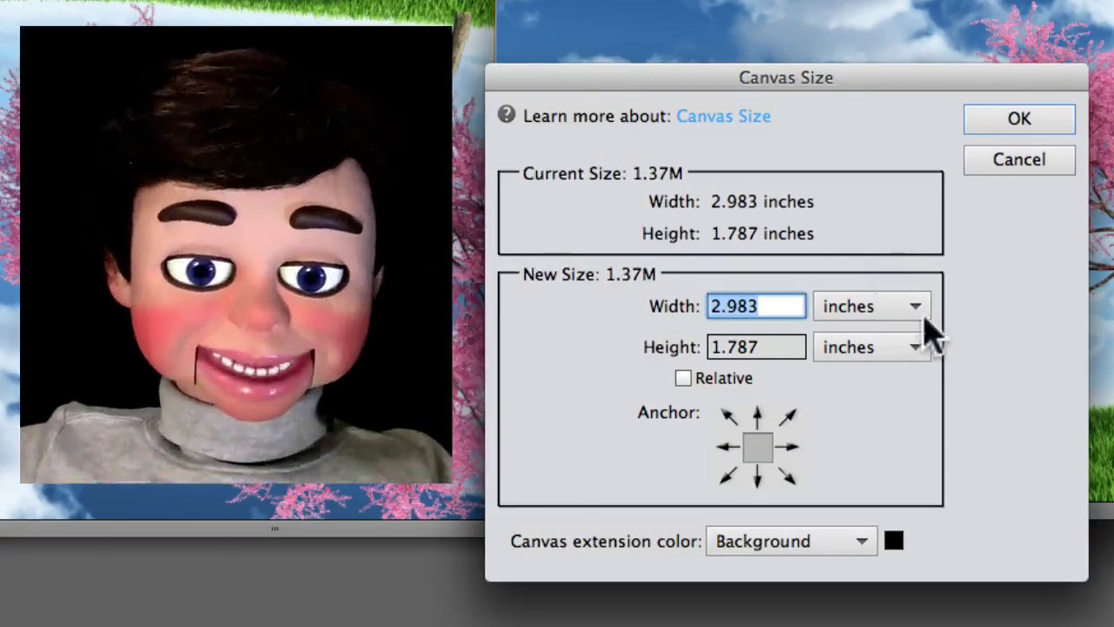
pyautogui.click(916, 309)
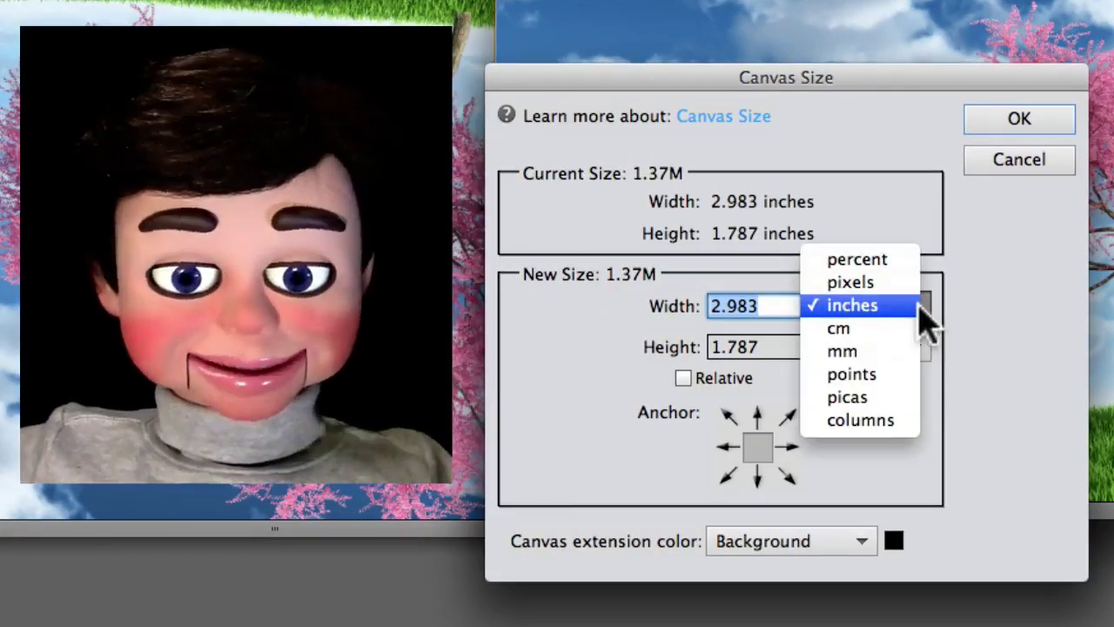
pyautogui.click(898, 257)
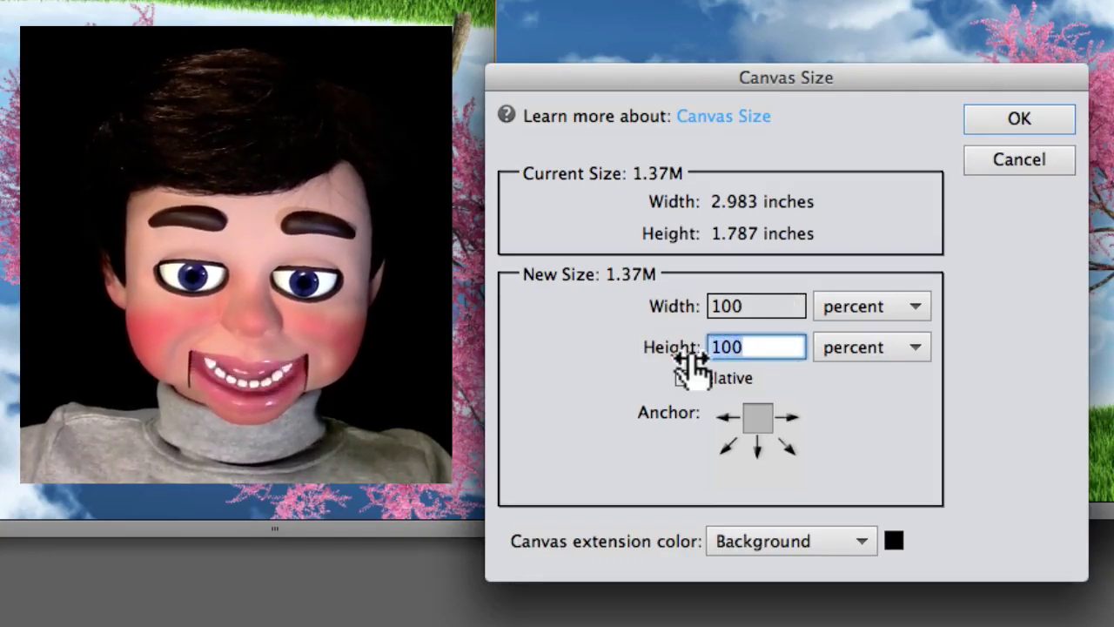
pyautogui.write('159')
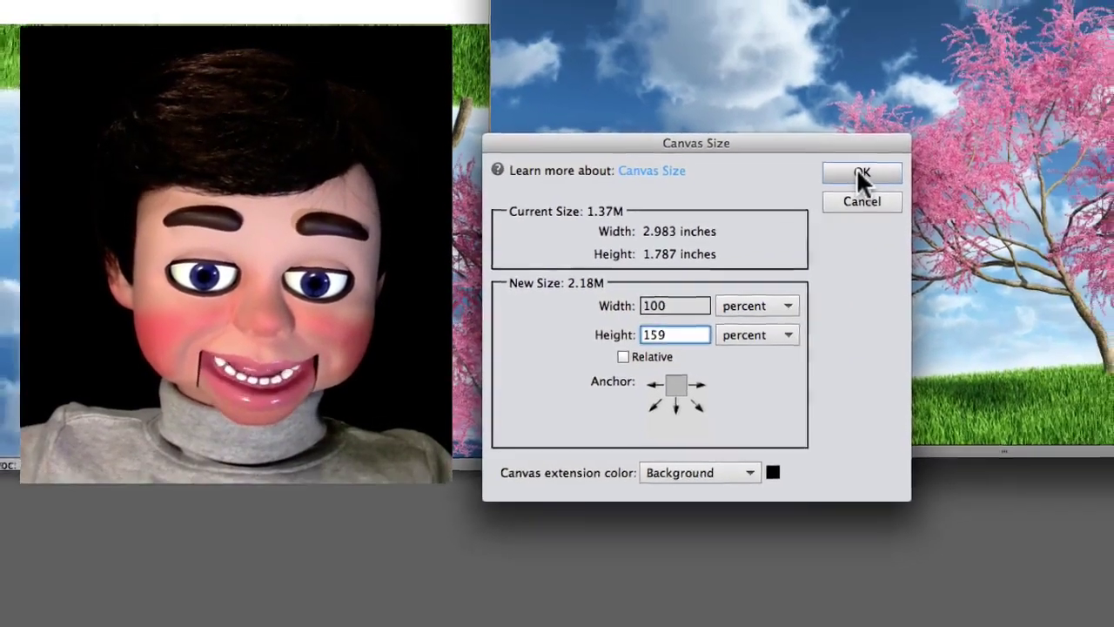
pyautogui.click(896, 160)
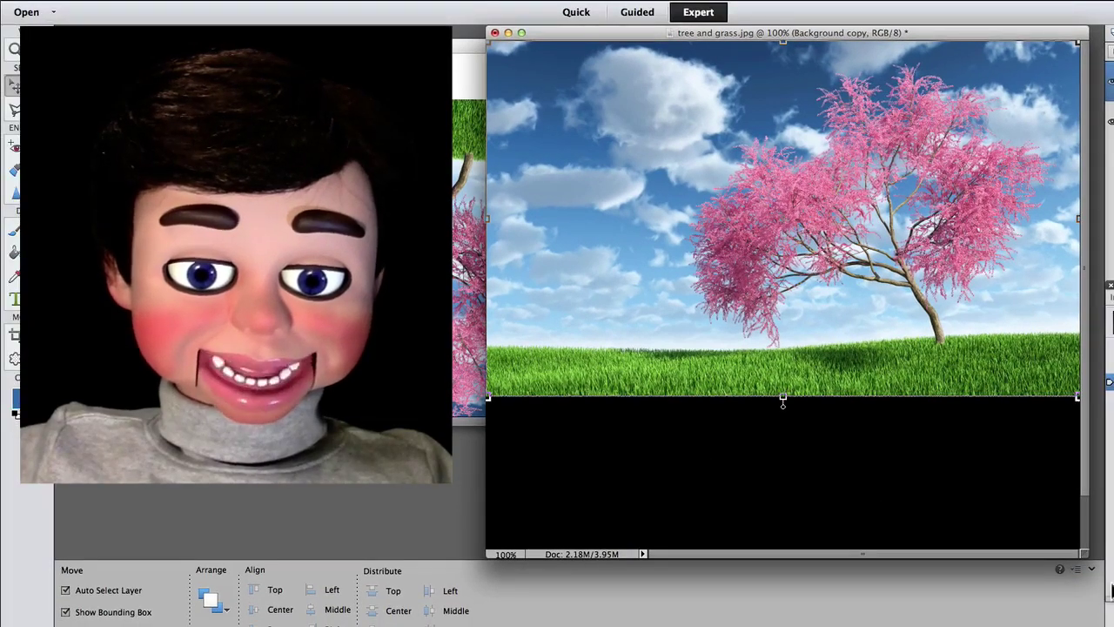
# Step: Copy the flipped layer from Untitled-1 into the tree-and-grass photo
pyautogui.moveTo(1086, 562); pyautogui.dragTo(1091, 622)
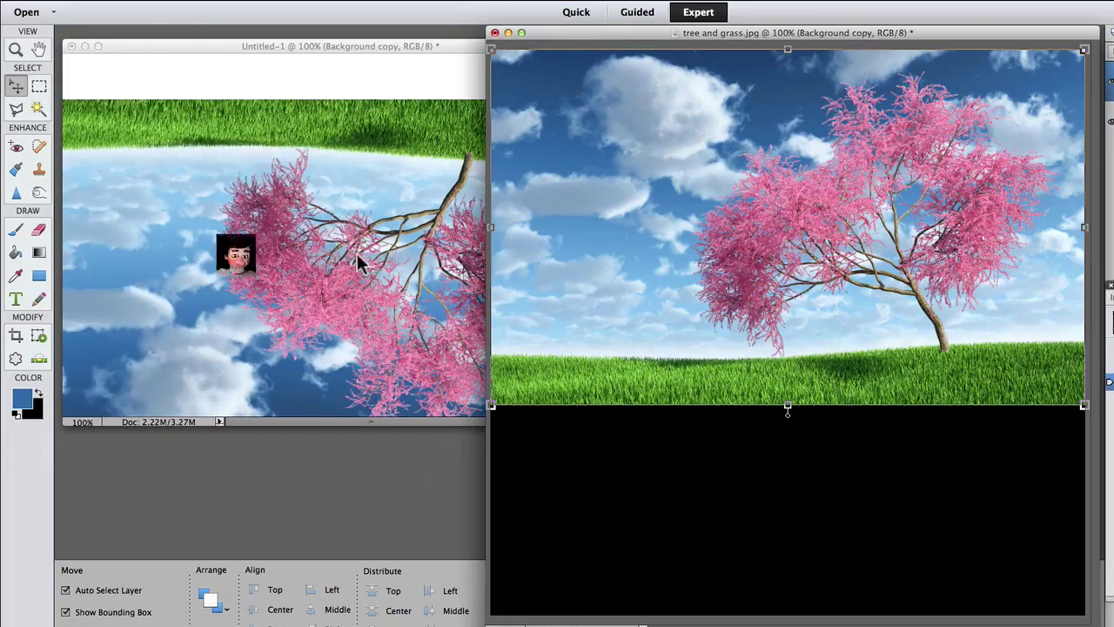
pyautogui.click(349, 244)
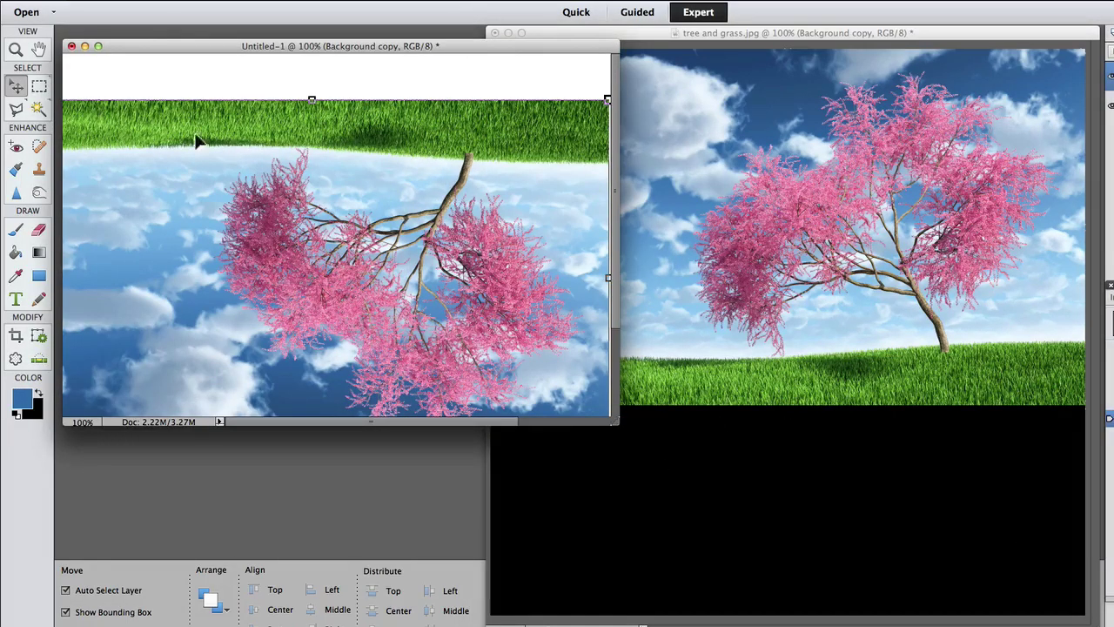
pyautogui.moveTo(211, 147); pyautogui.dragTo(695, 372)
pyautogui.moveTo(777, 320); pyautogui.dragTo(771, 313)
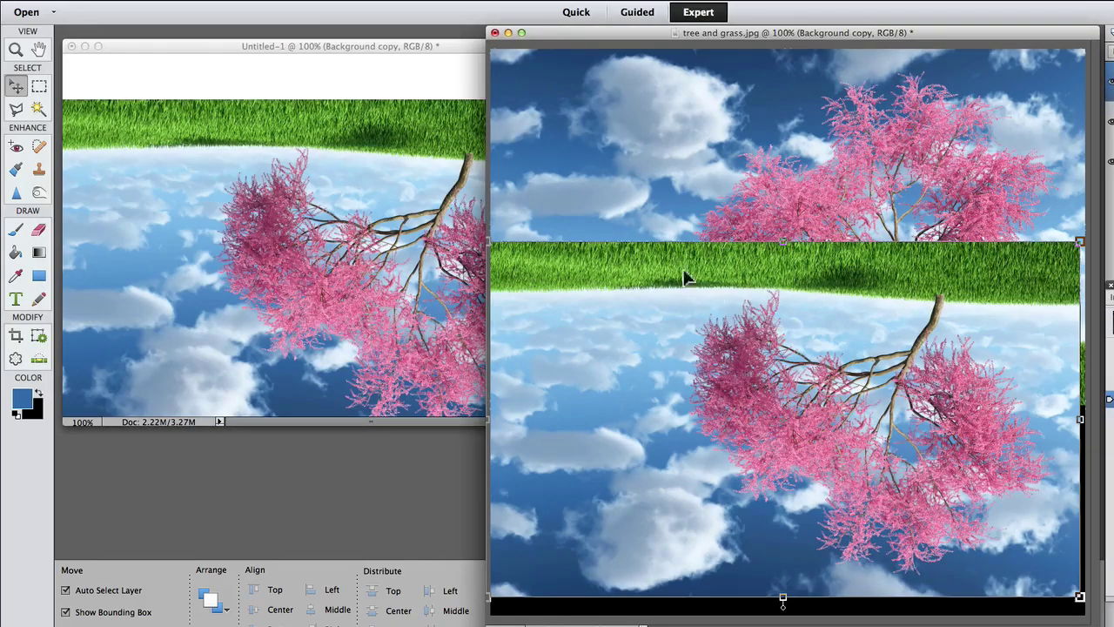
# Step: Close Untitled-1 without saving and squash the reflection to 58.96% height below the grass
pyautogui.click(186, 50)
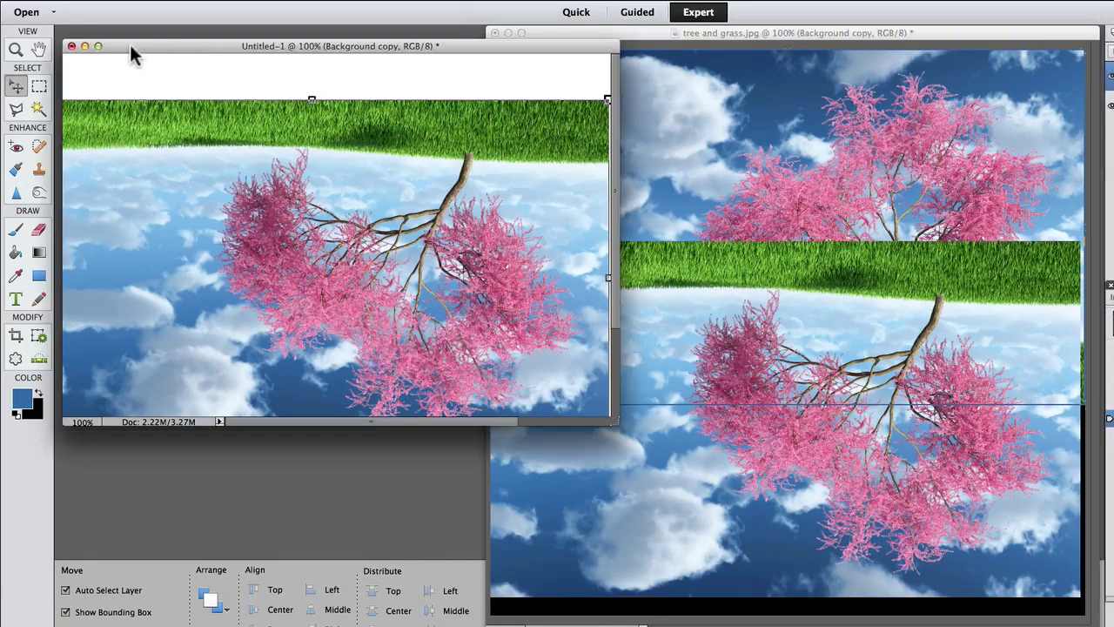
pyautogui.click(72, 46)
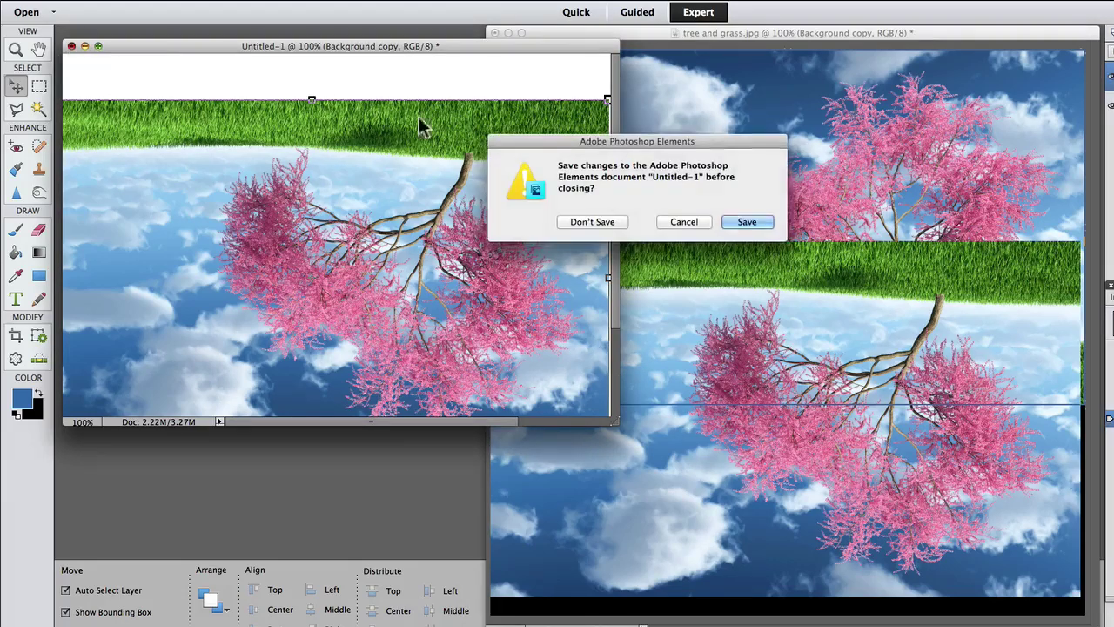
pyautogui.click(588, 222)
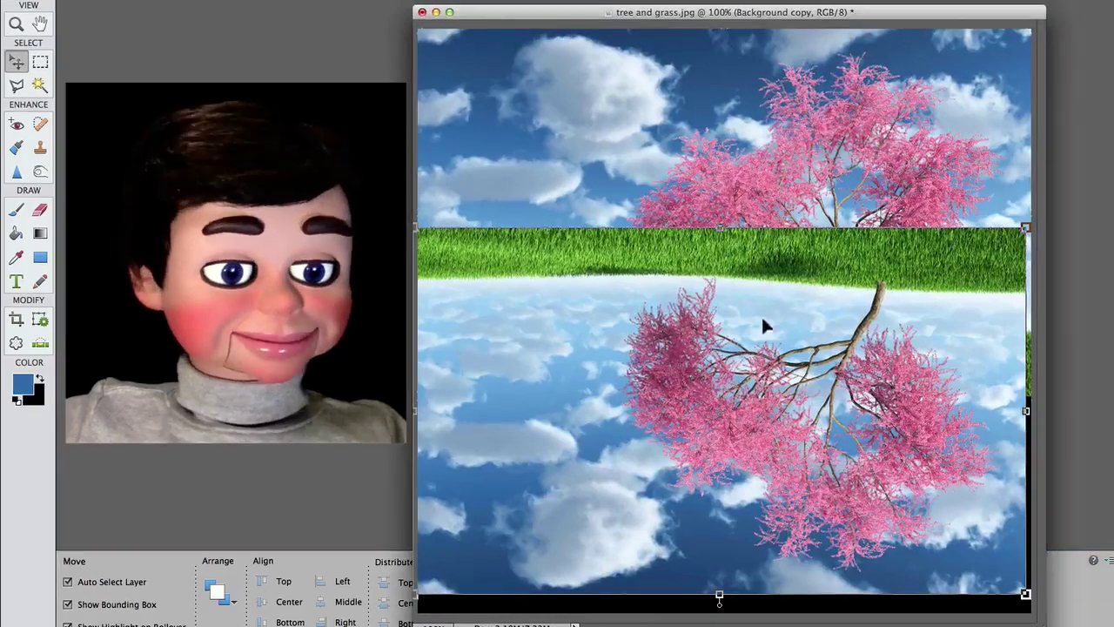
pyautogui.moveTo(741, 340); pyautogui.dragTo(741, 357)
pyautogui.moveTo(723, 249); pyautogui.dragTo(728, 398)
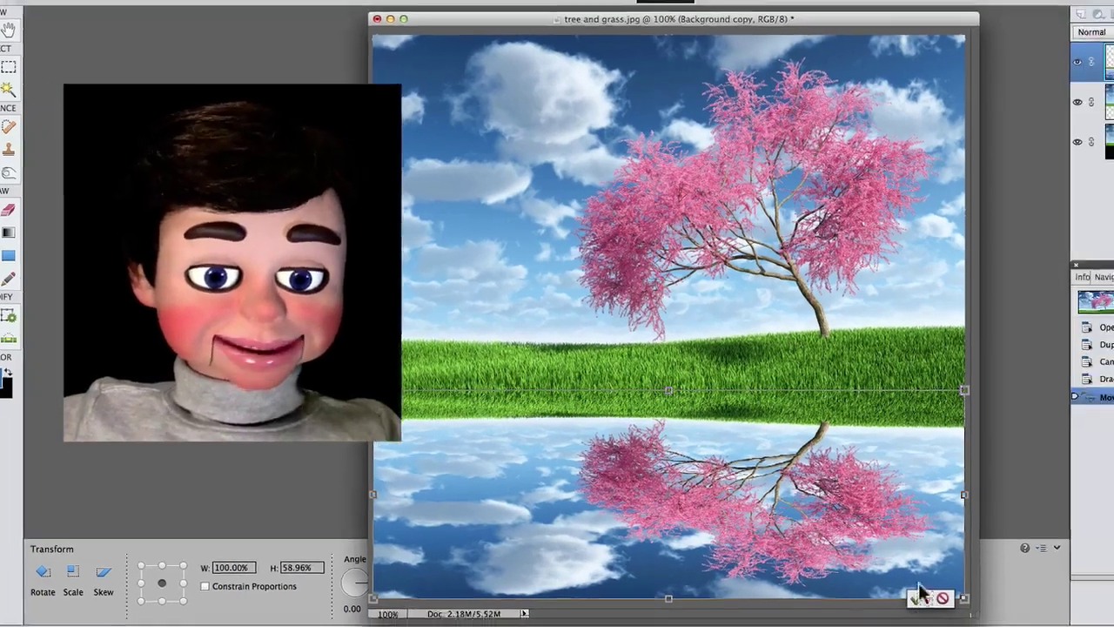
# Step: Commit the reflection's resize and delete the extra unused Background copy layer
pyautogui.click(981, 613)
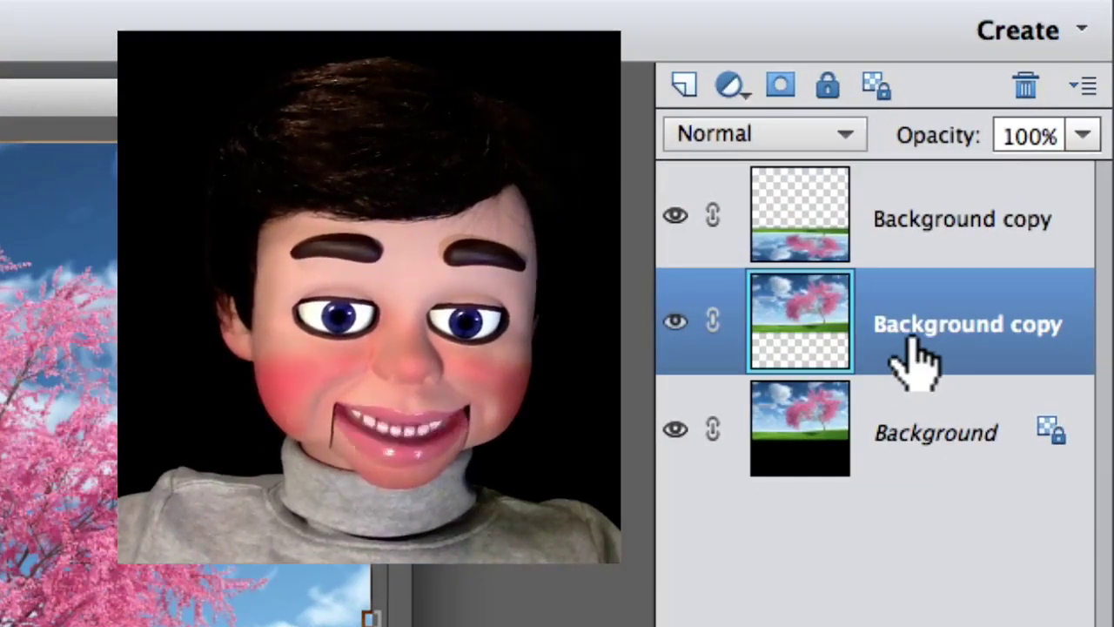
pyautogui.moveTo(912, 344); pyautogui.dragTo(1025, 87)
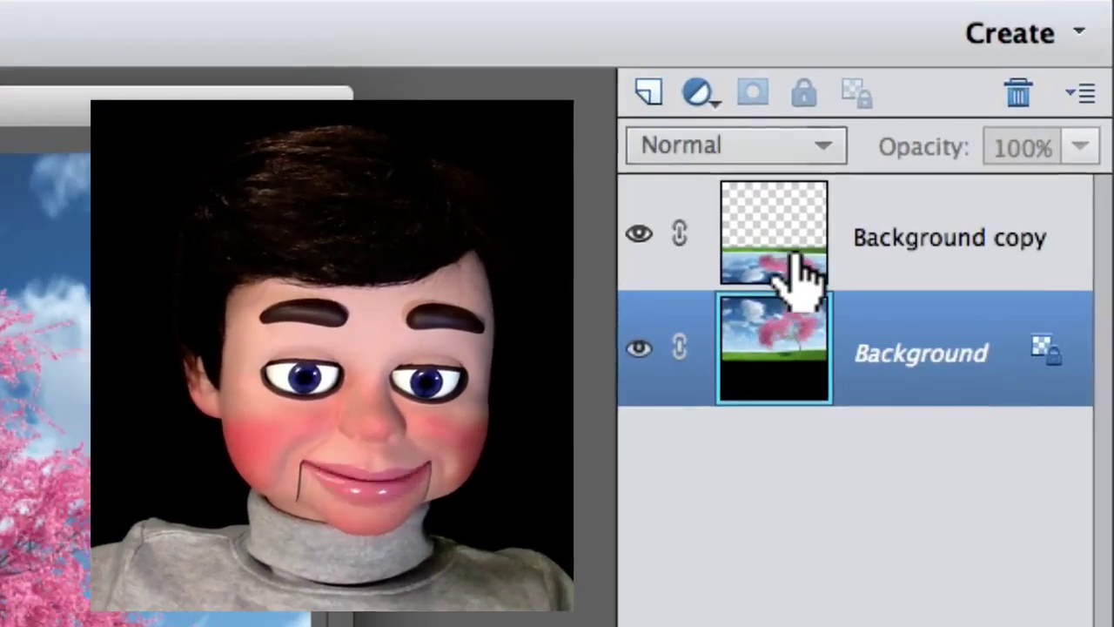
# Step: Apply Ocean Ripple with Ripple Size 3 and Magnitude 4 to the reflection layer
pyautogui.click(795, 273)
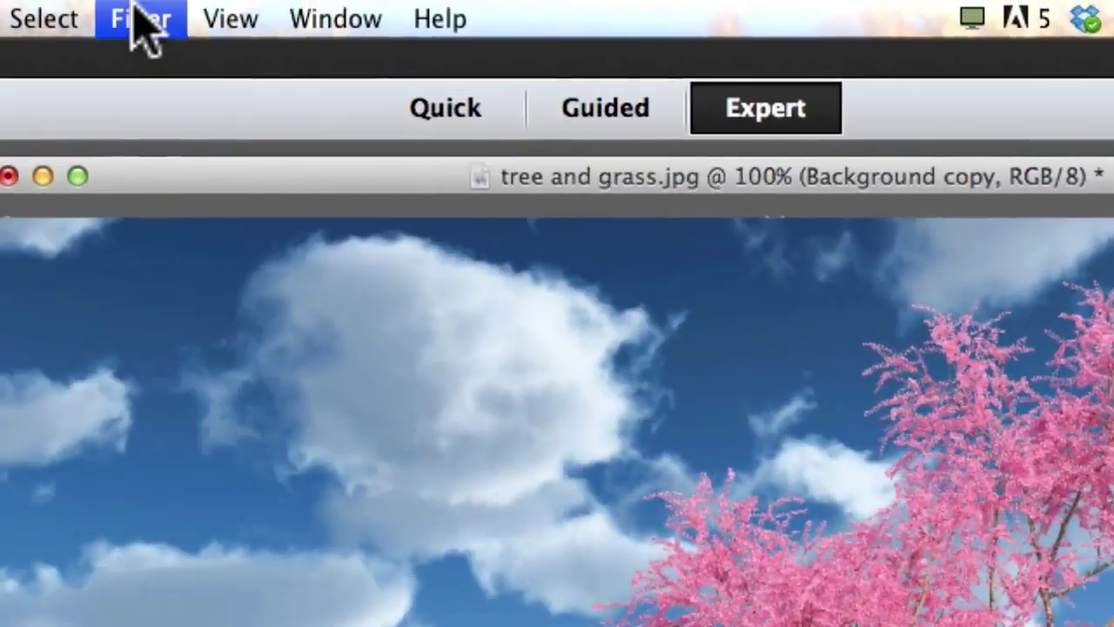
pyautogui.click(137, 19)
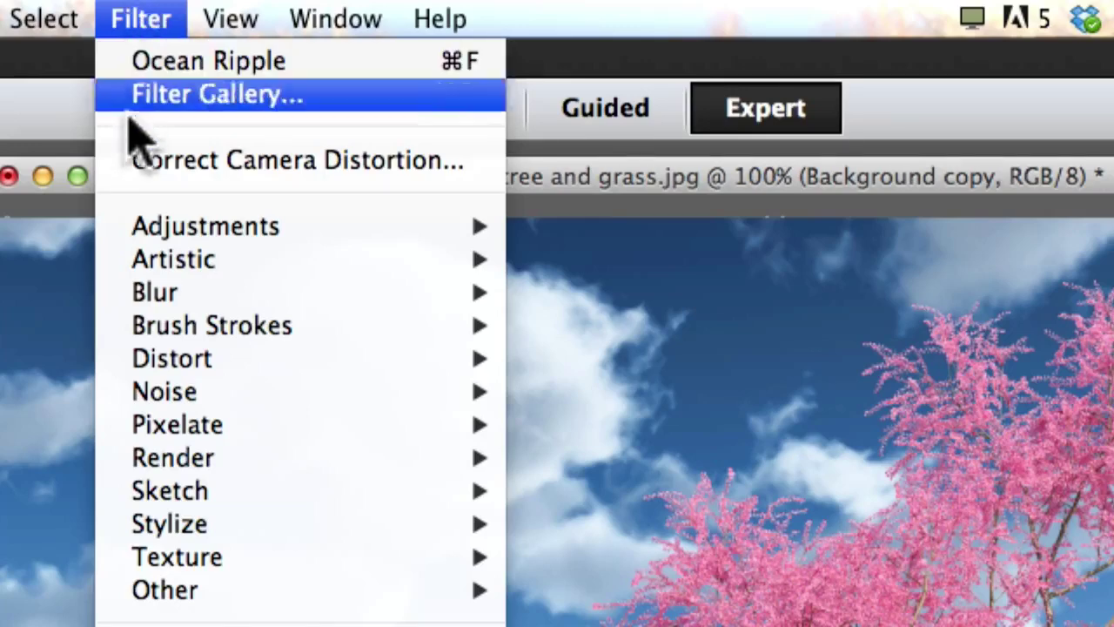
pyautogui.moveTo(249, 357)
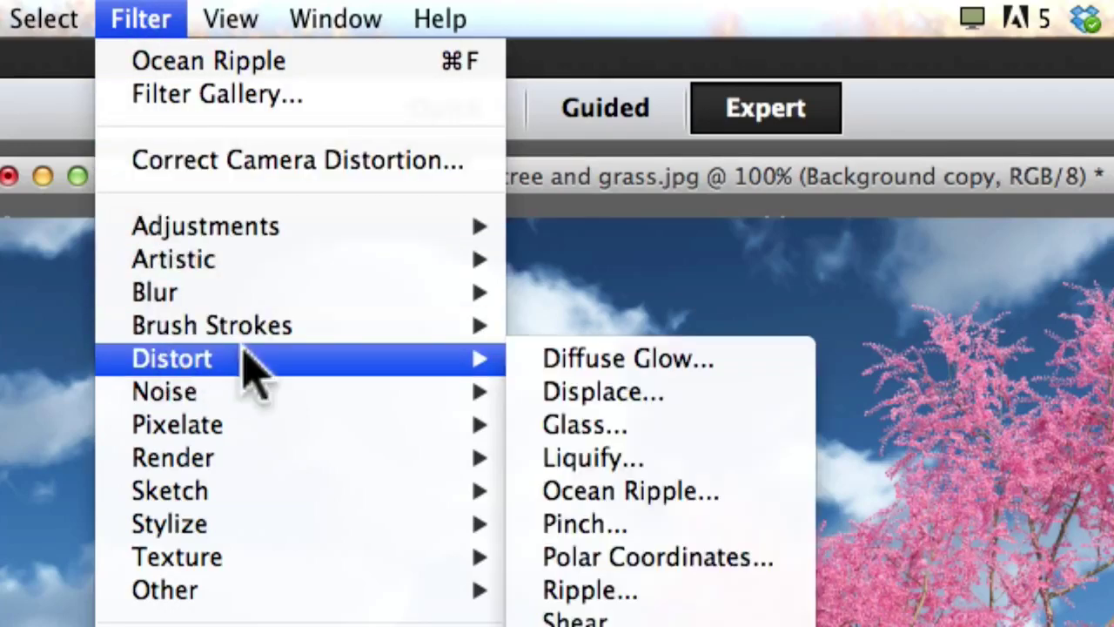
pyautogui.click(655, 489)
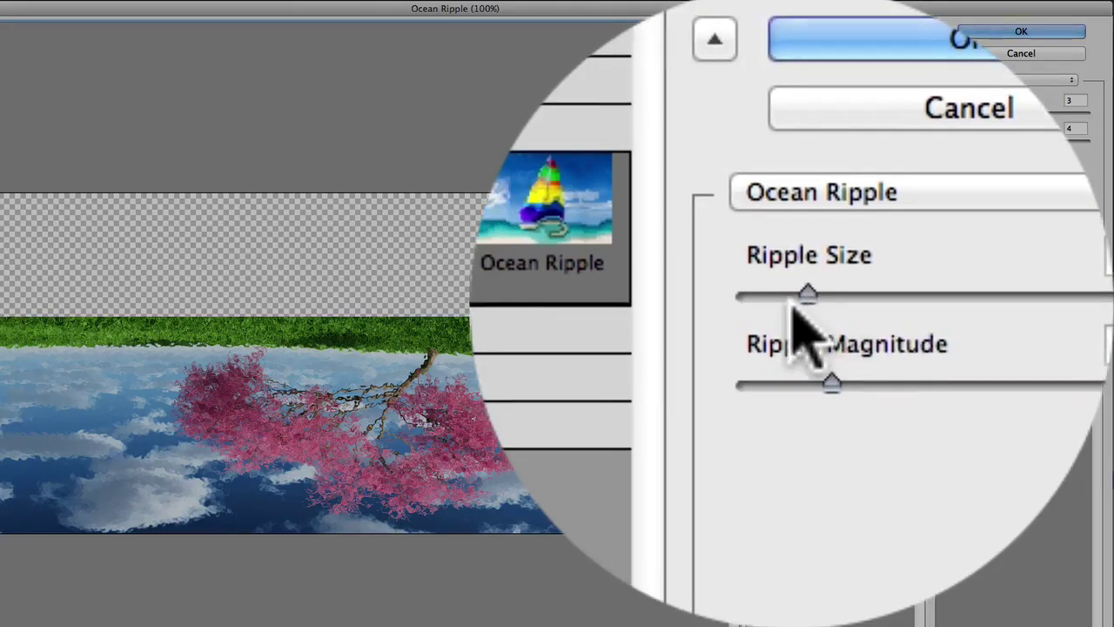
pyautogui.moveTo(794, 305)
pyautogui.mouseDown()
pyautogui.moveTo(792, 313)
pyautogui.moveTo(787, 298)
pyautogui.mouseUp()
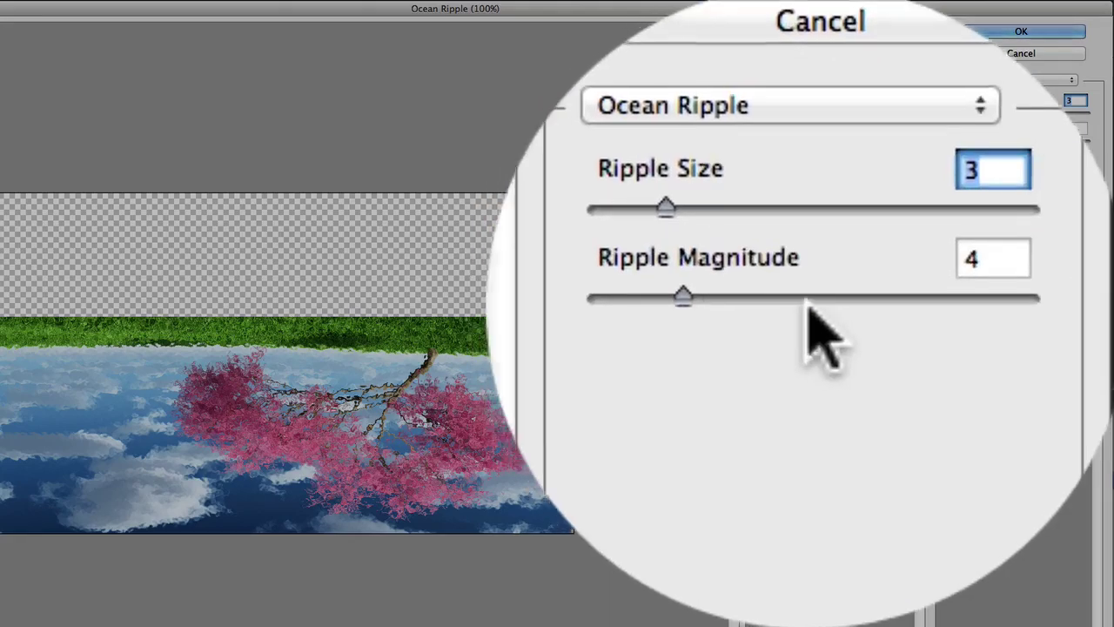
pyautogui.click(797, 140)
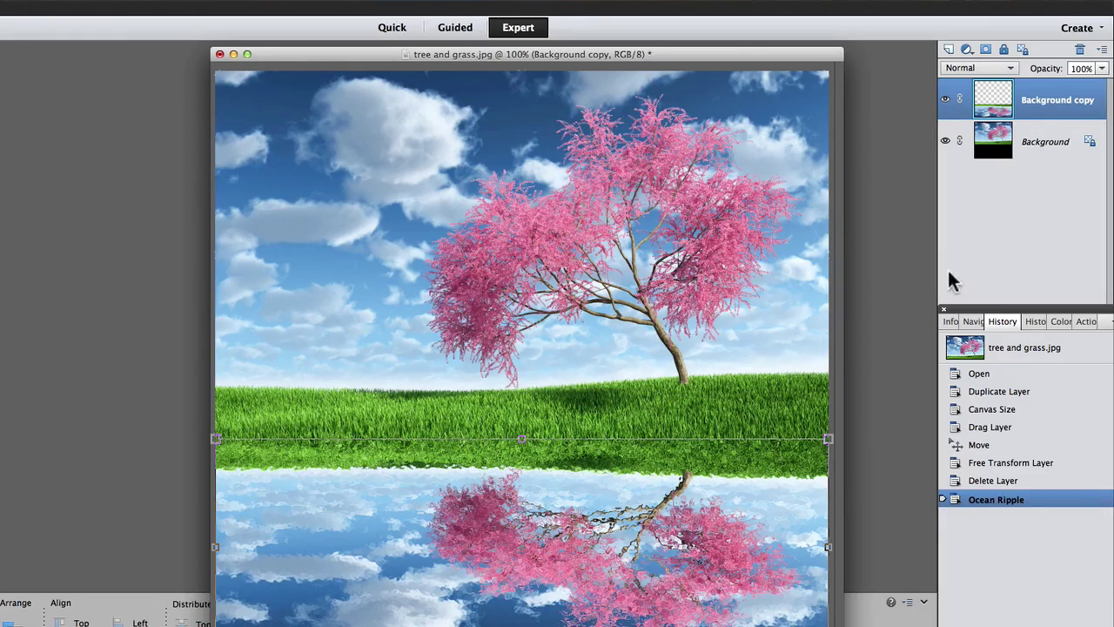
pyautogui.hotkey('alt', '[')
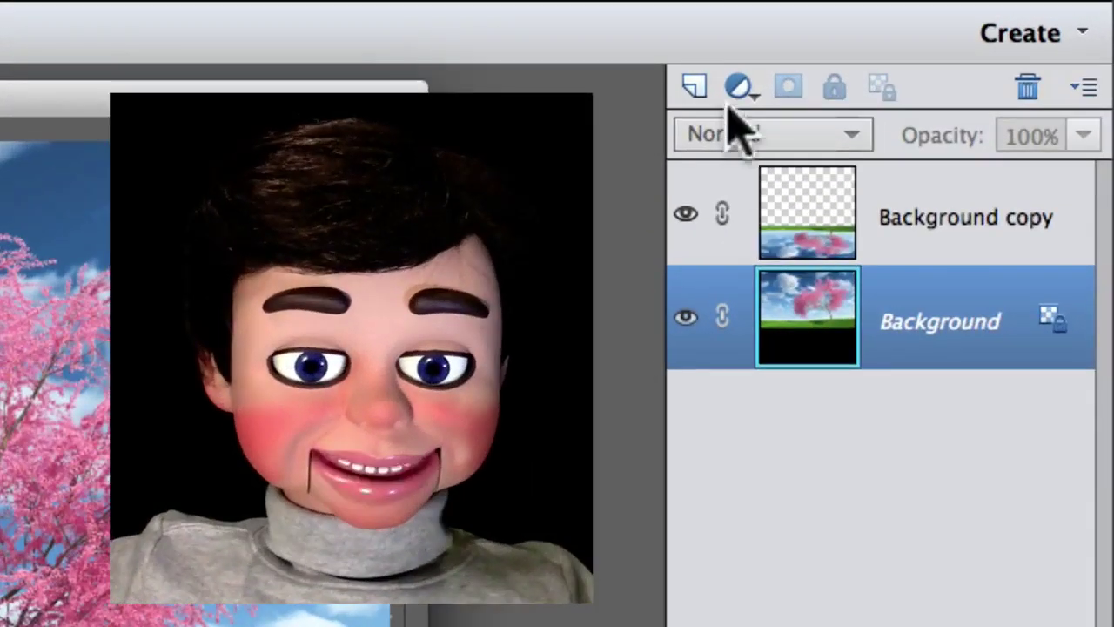
# Step: On a new layer, draw a rectangle in the water's sampled blue over the area below the grass
pyautogui.hotkey('alt', ']')
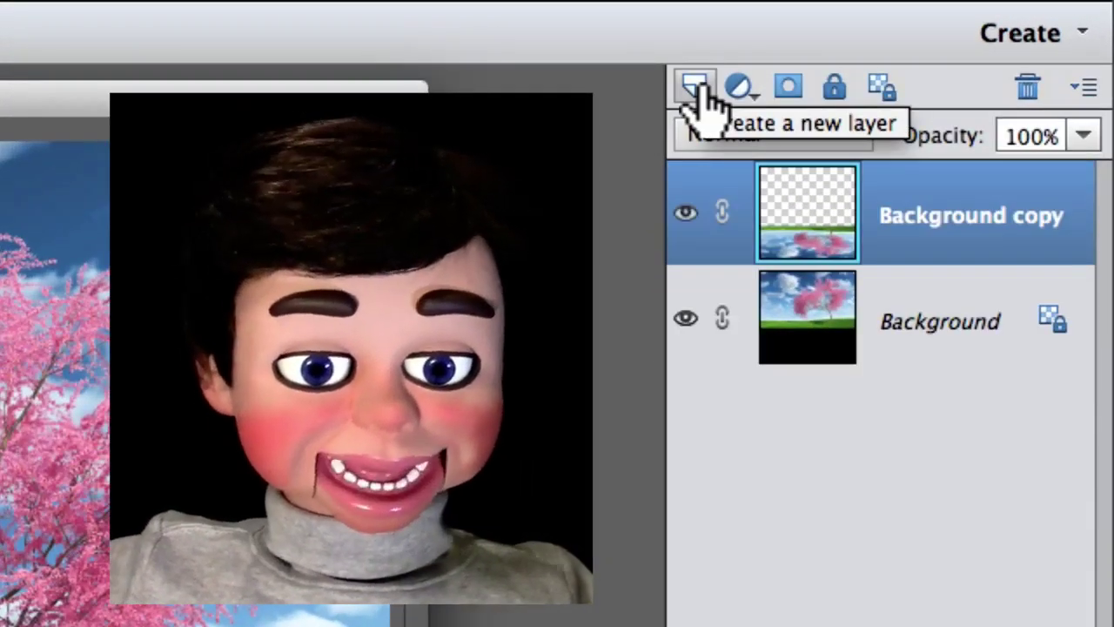
pyautogui.click(697, 87)
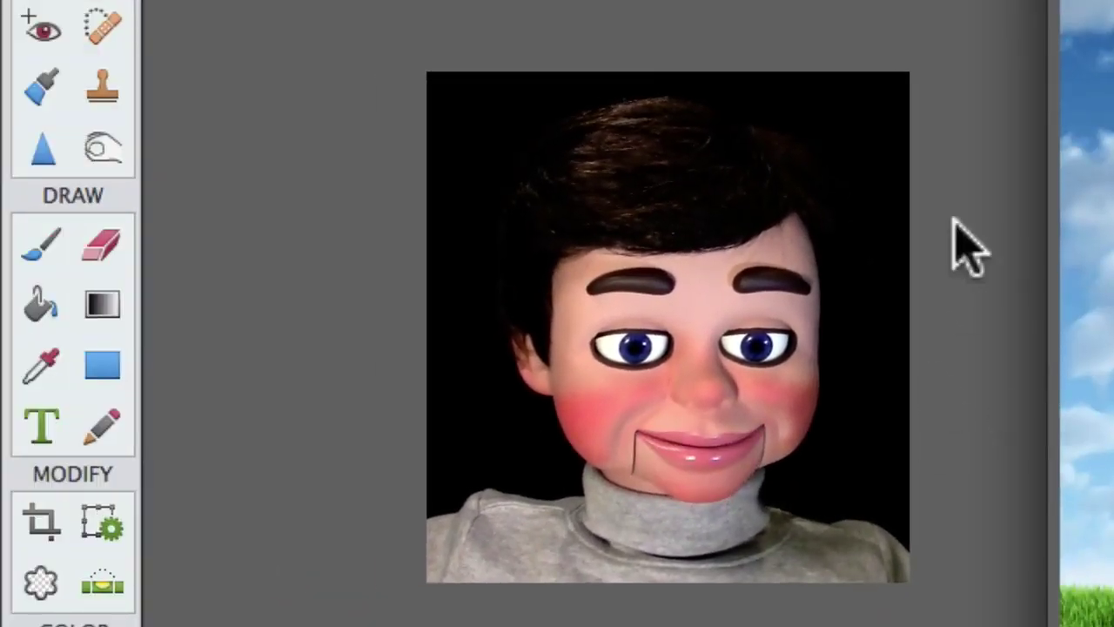
pyautogui.click(44, 365)
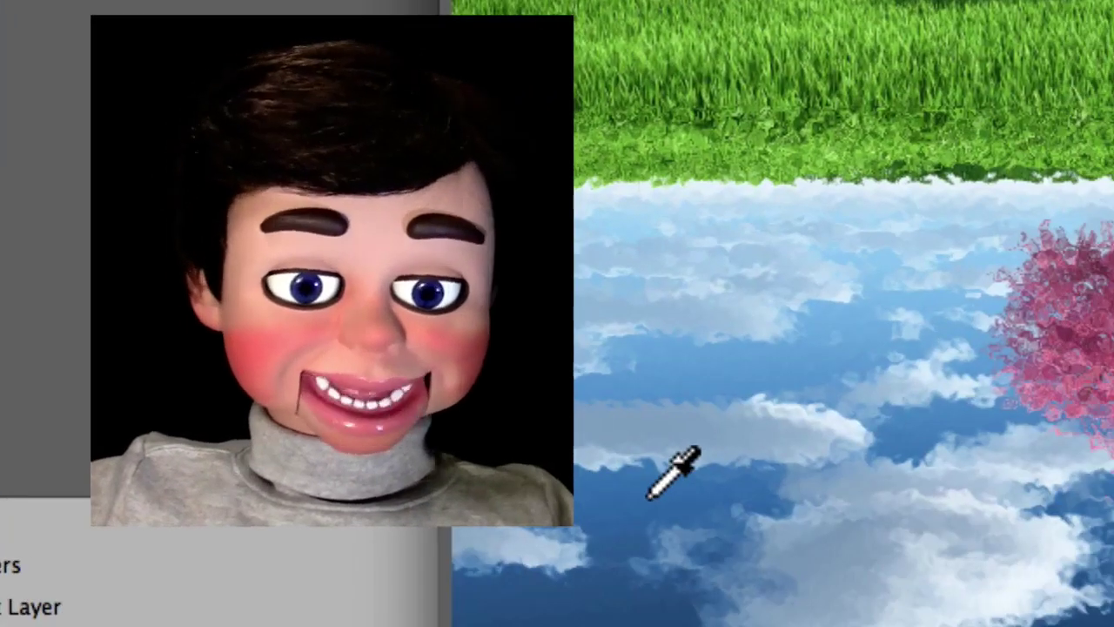
pyautogui.click(674, 474)
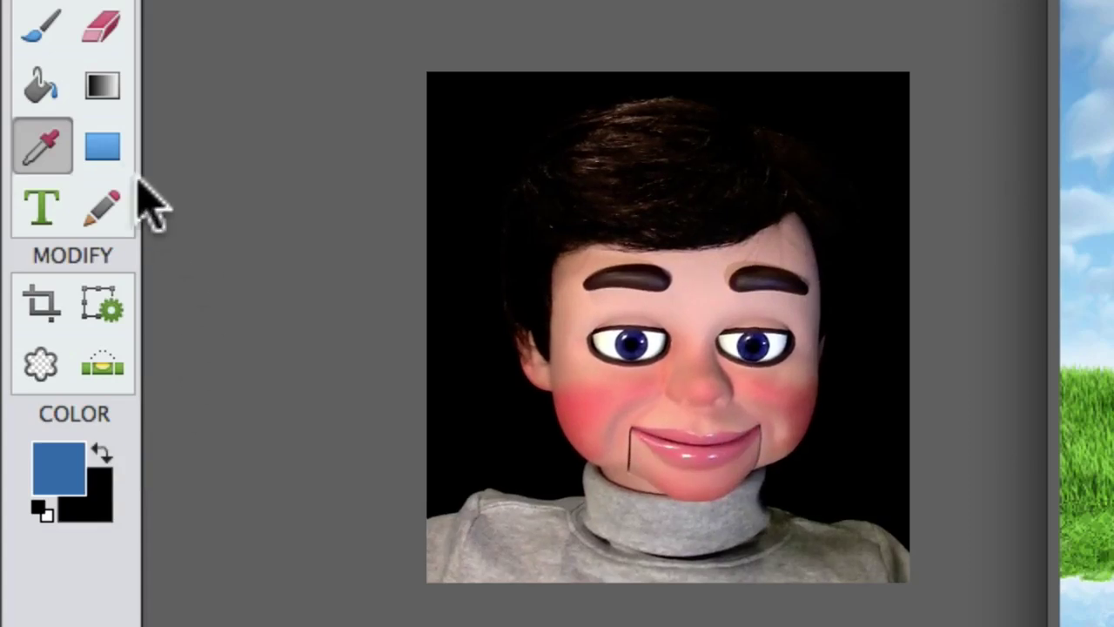
pyautogui.click(115, 155)
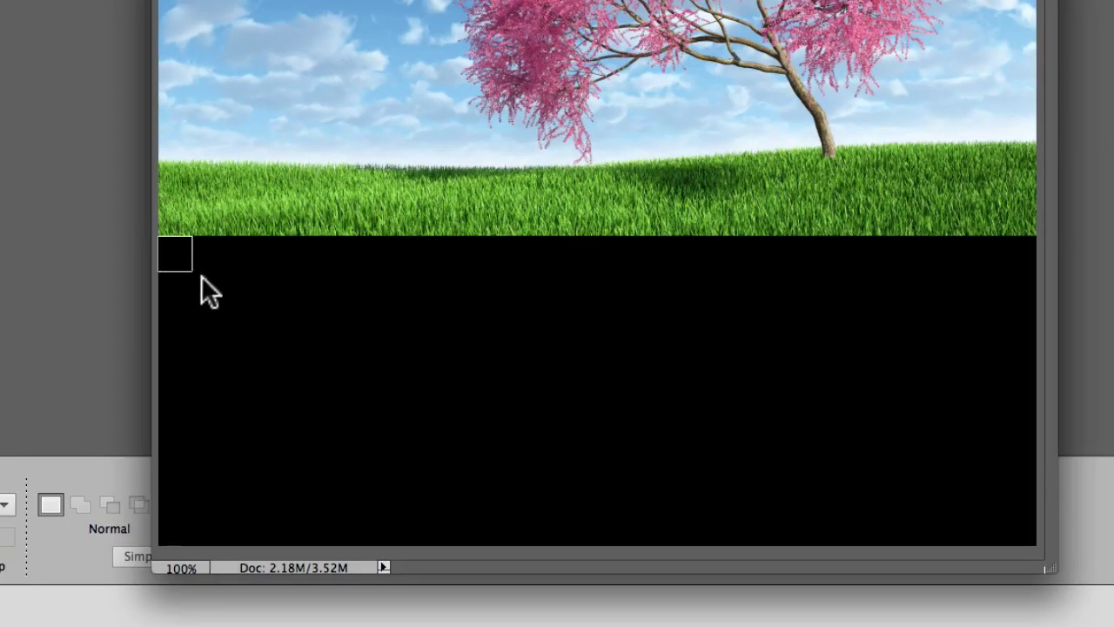
pyautogui.moveTo(262, 341); pyautogui.dragTo(1034, 545)
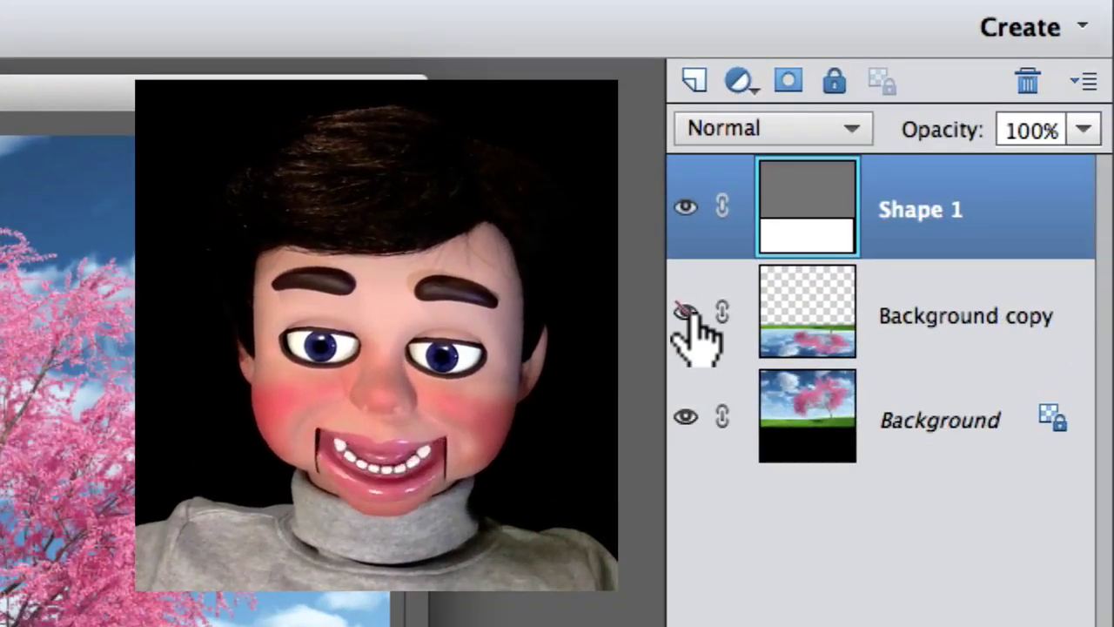
# Step: Make Background copy visible again and move Shape 1 beneath it, just above Background
pyautogui.click(688, 315)
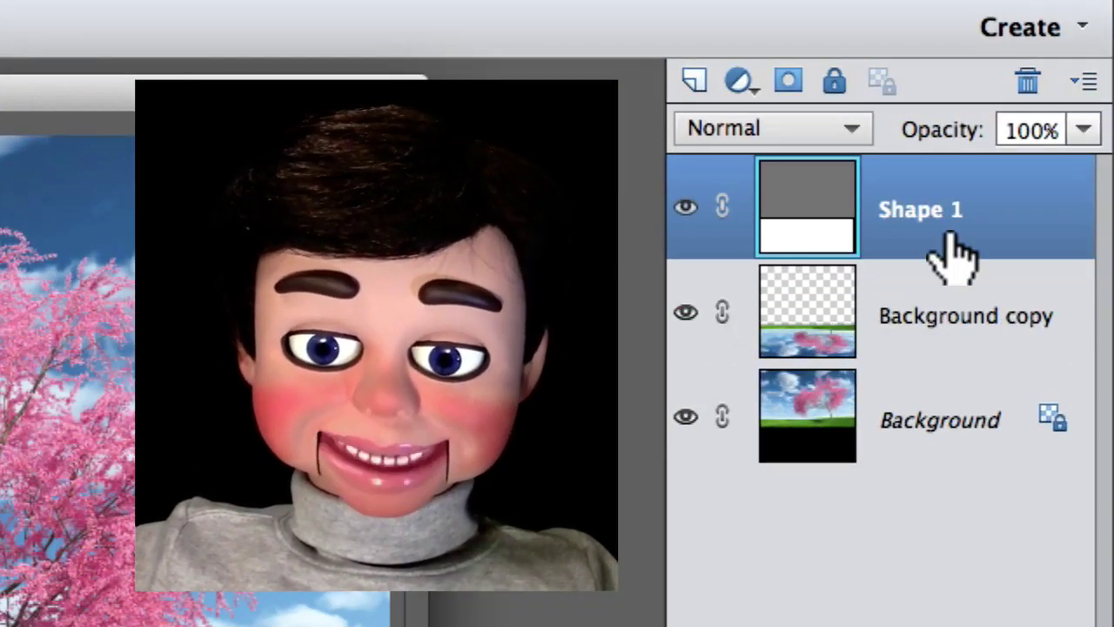
pyautogui.moveTo(929, 237); pyautogui.dragTo(910, 364)
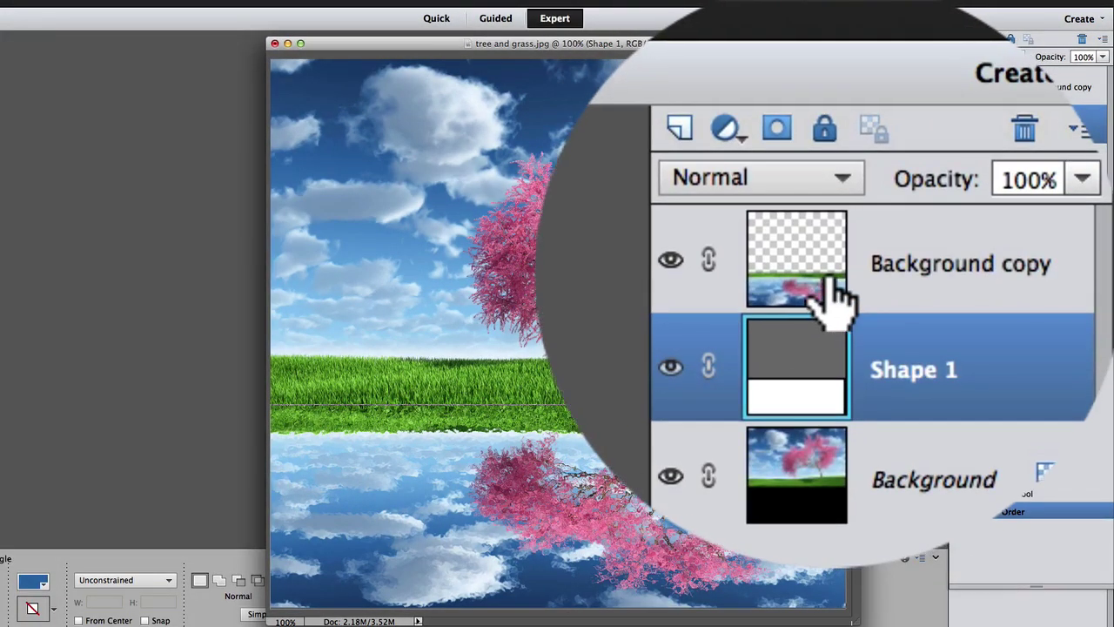
# Step: Lower the Background copy reflection's opacity to 74%
pyautogui.click(1009, 94)
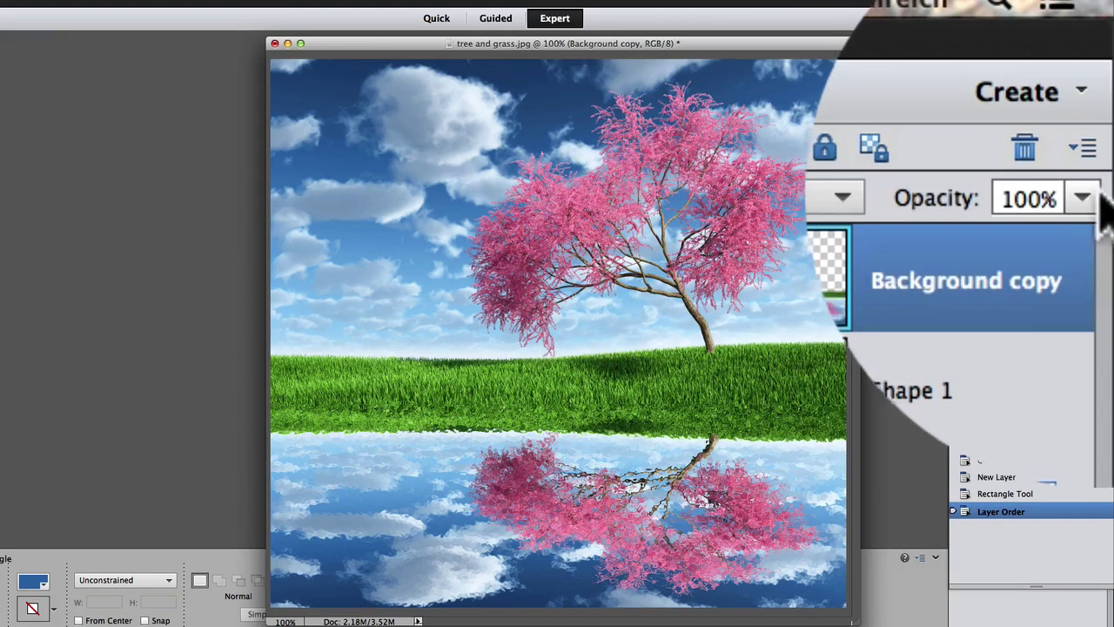
pyautogui.click(1082, 177)
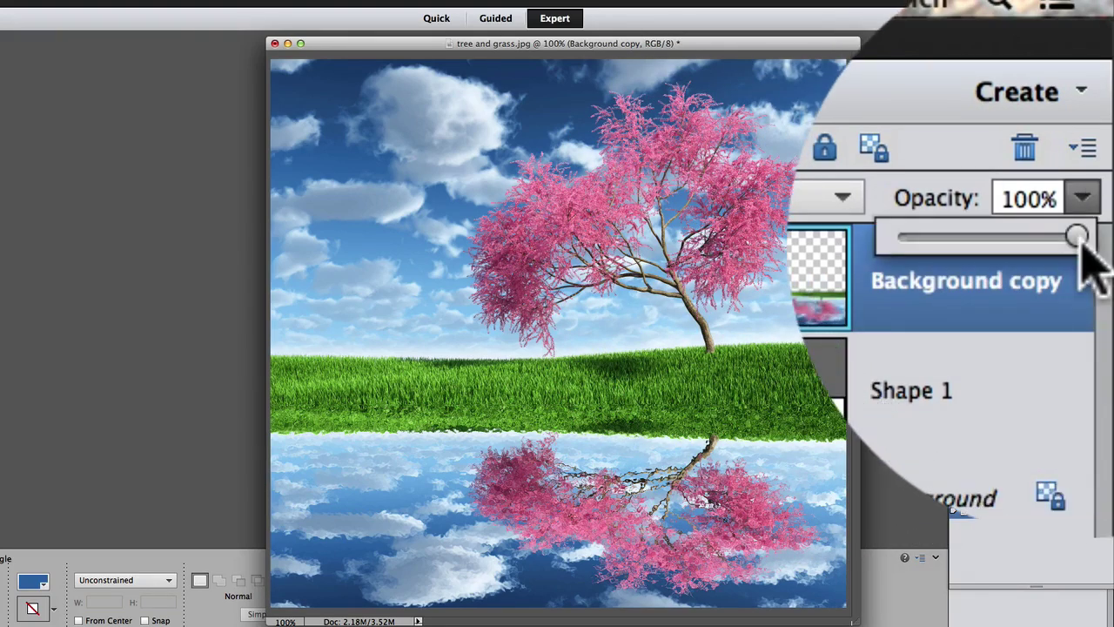
pyautogui.moveTo(1078, 235); pyautogui.dragTo(1030, 243)
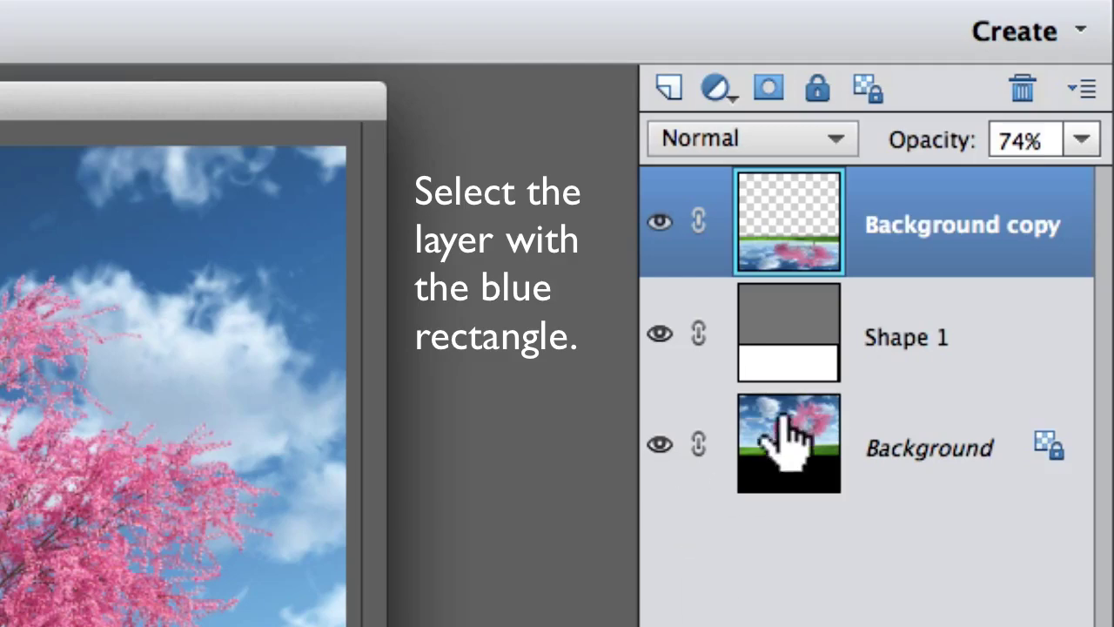
# Step: Simplify Shape 1 and erase its edge with a 46 px, 17% opacity Eraser
pyautogui.click(798, 356)
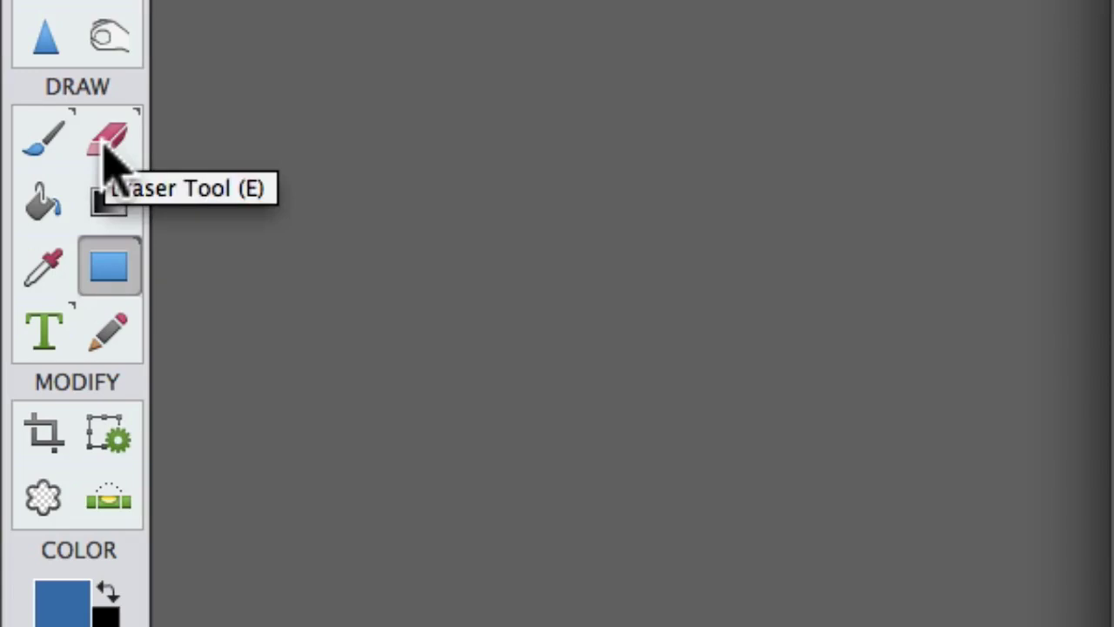
pyautogui.click(106, 143)
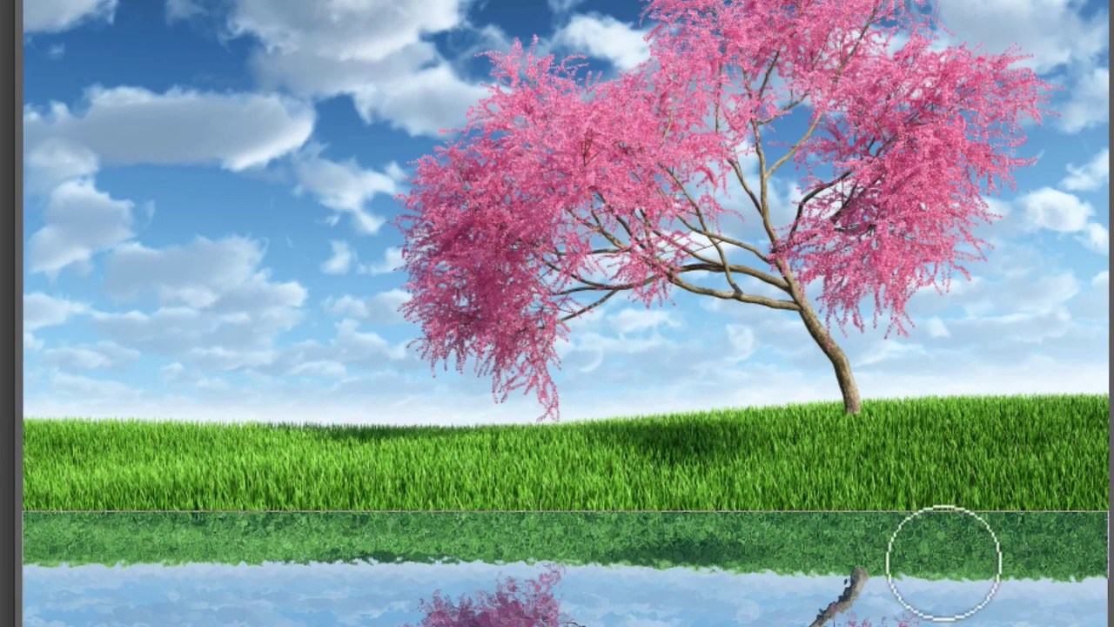
pyautogui.click(991, 554)
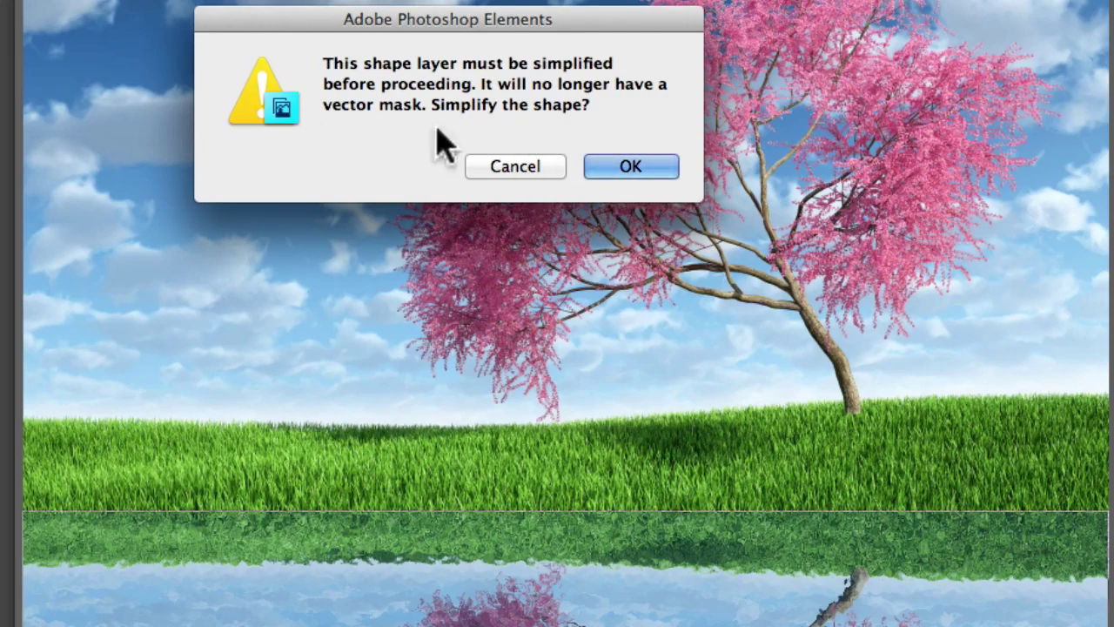
pyautogui.click(632, 167)
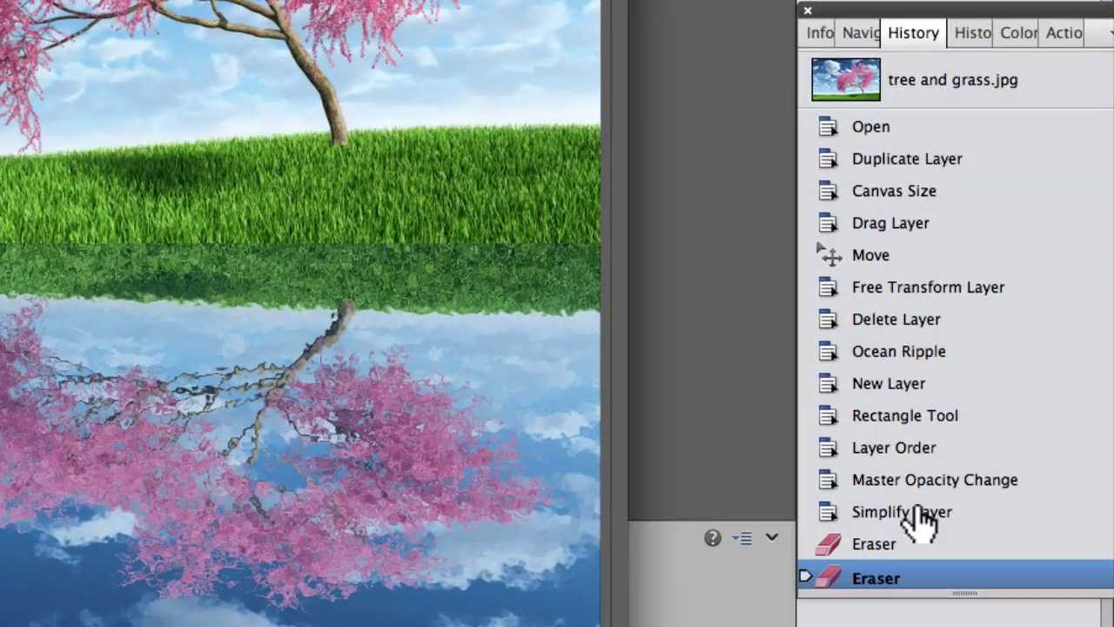
# Step: Revert via History to the Rectangle Tool step, undoing every eraser stroke
pyautogui.moveTo(923, 521)
pyautogui.mouseDown()
pyautogui.moveTo(877, 515)
pyautogui.moveTo(879, 335)
pyautogui.mouseUp()
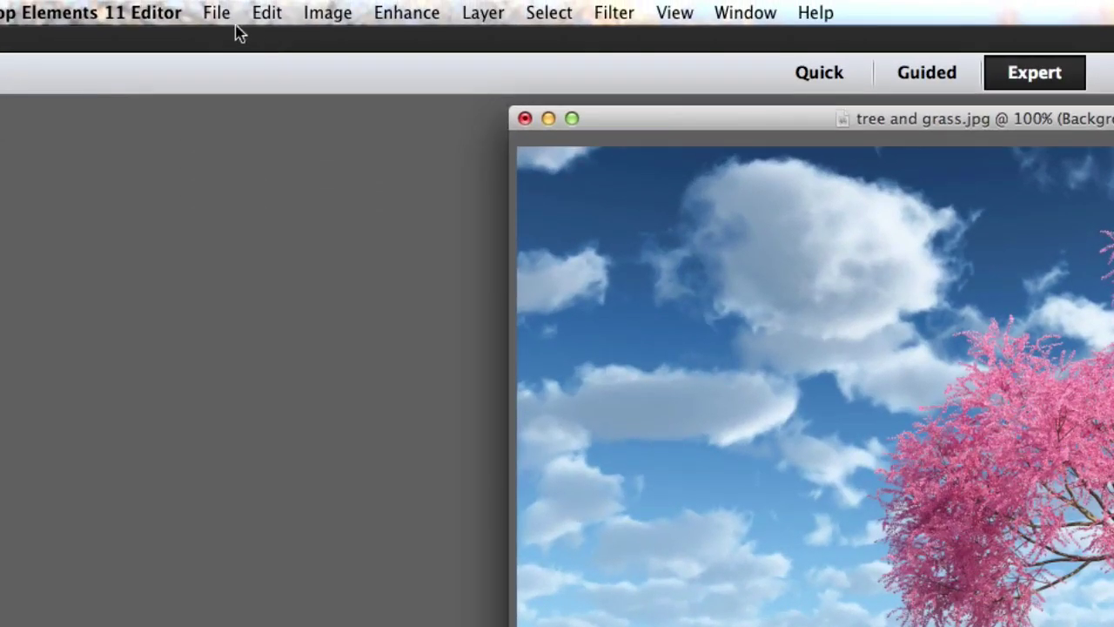
# Step: Make a new 1080×720 blank file and render blue Fibers (Variance 7, Strength 3) into it
pyautogui.click(220, 14)
pyautogui.moveTo(220, 43)
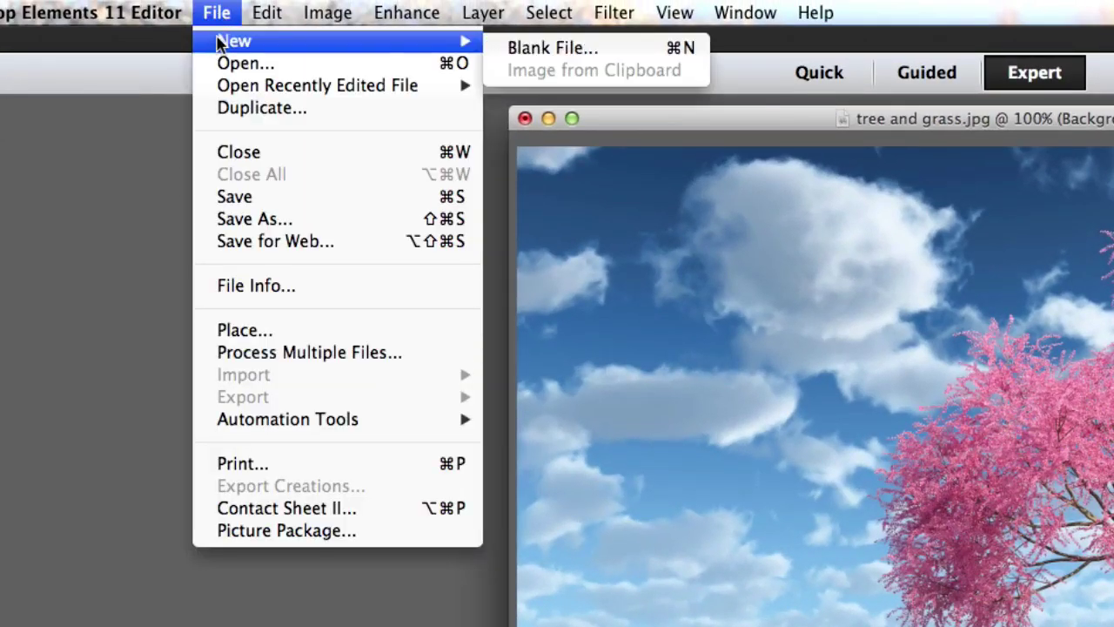
pyautogui.click(509, 48)
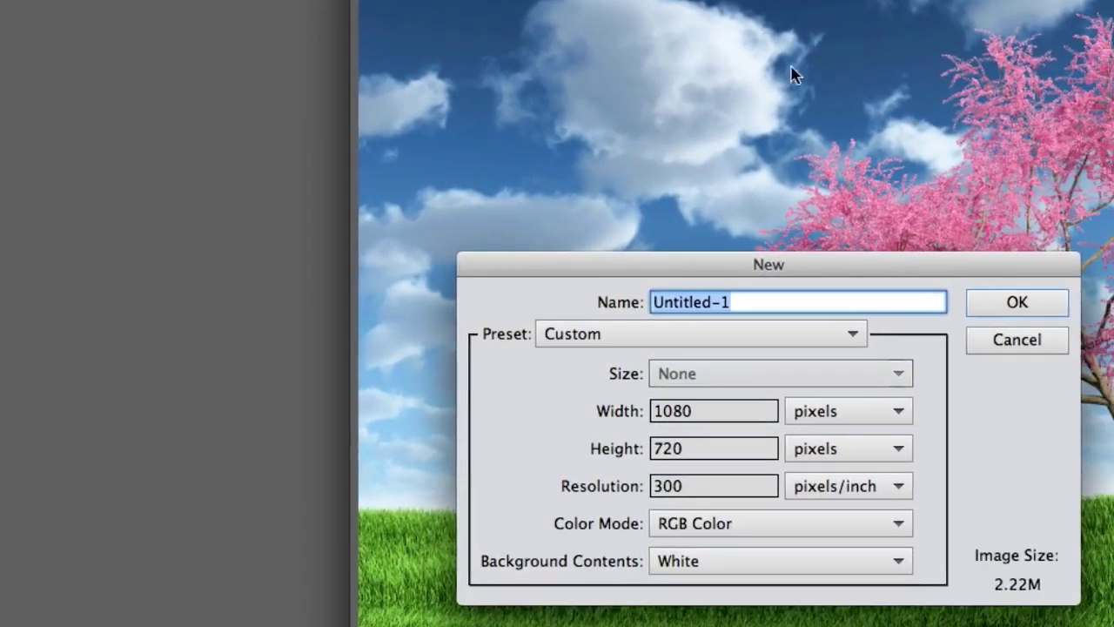
pyautogui.click(1016, 306)
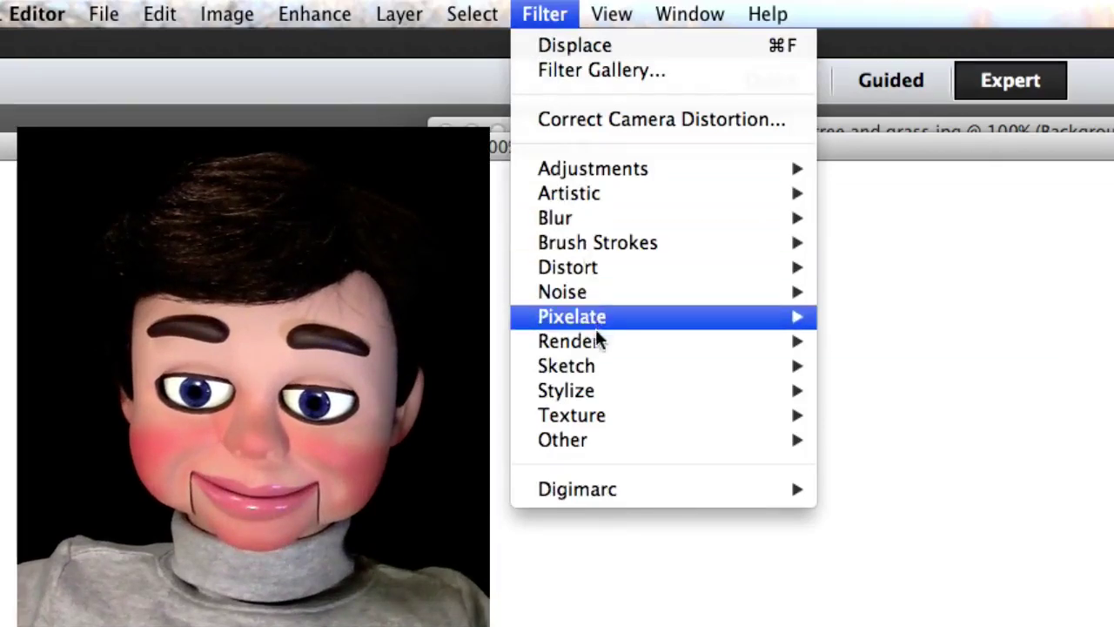
pyautogui.moveTo(602, 339)
pyautogui.click(897, 393)
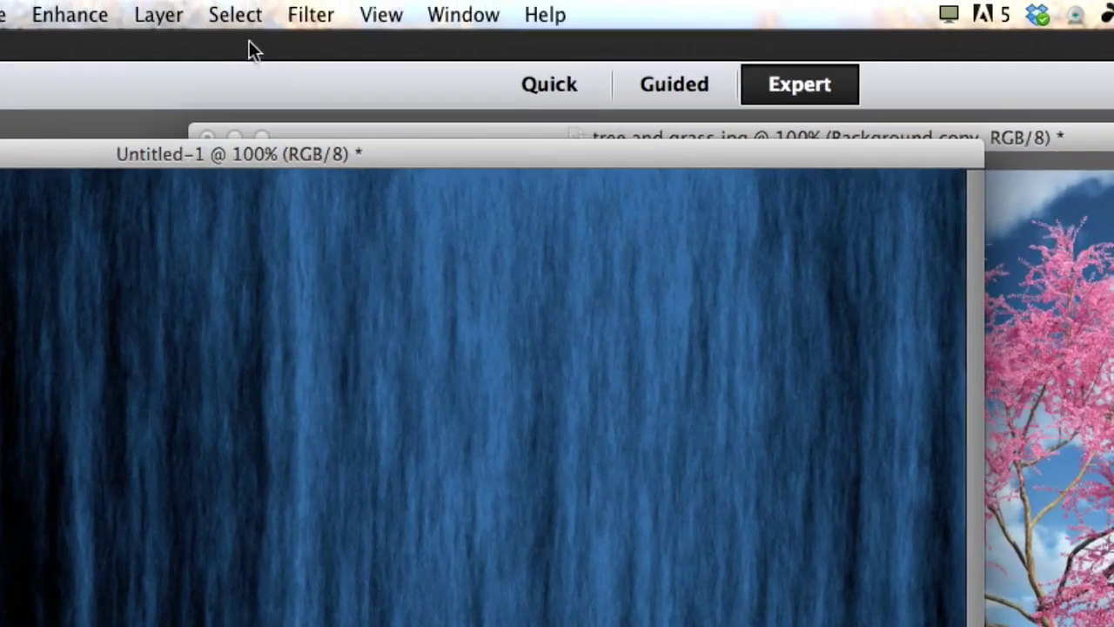
# Step: Apply a ZigZag distort with Amount 68, 17 Ridges and the Around Center style
pyautogui.click(308, 15)
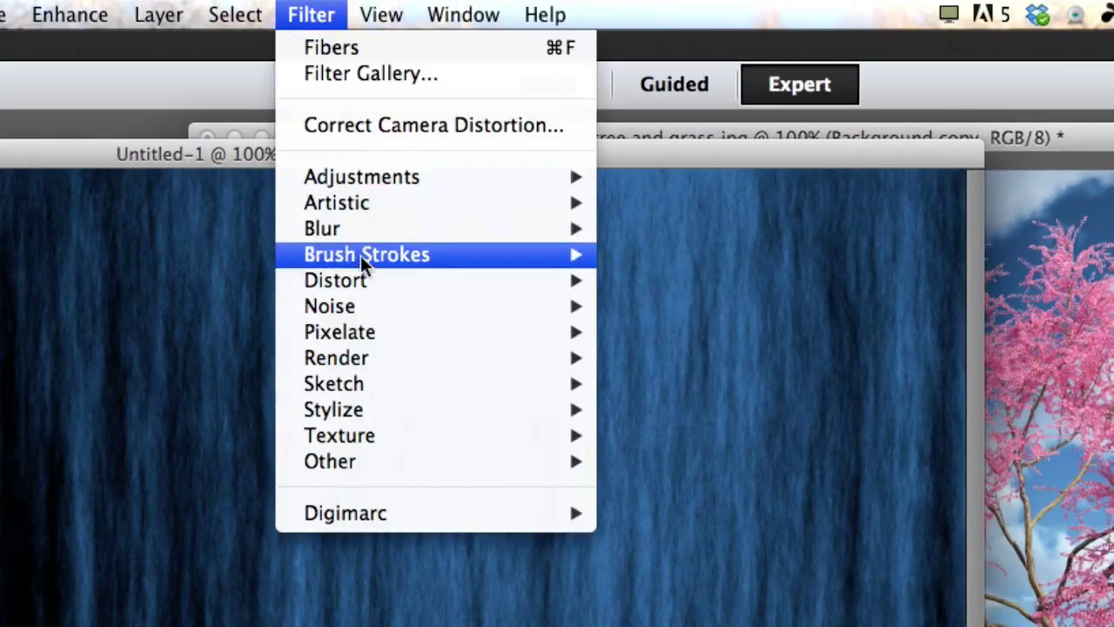
pyautogui.moveTo(361, 281)
pyautogui.click(705, 589)
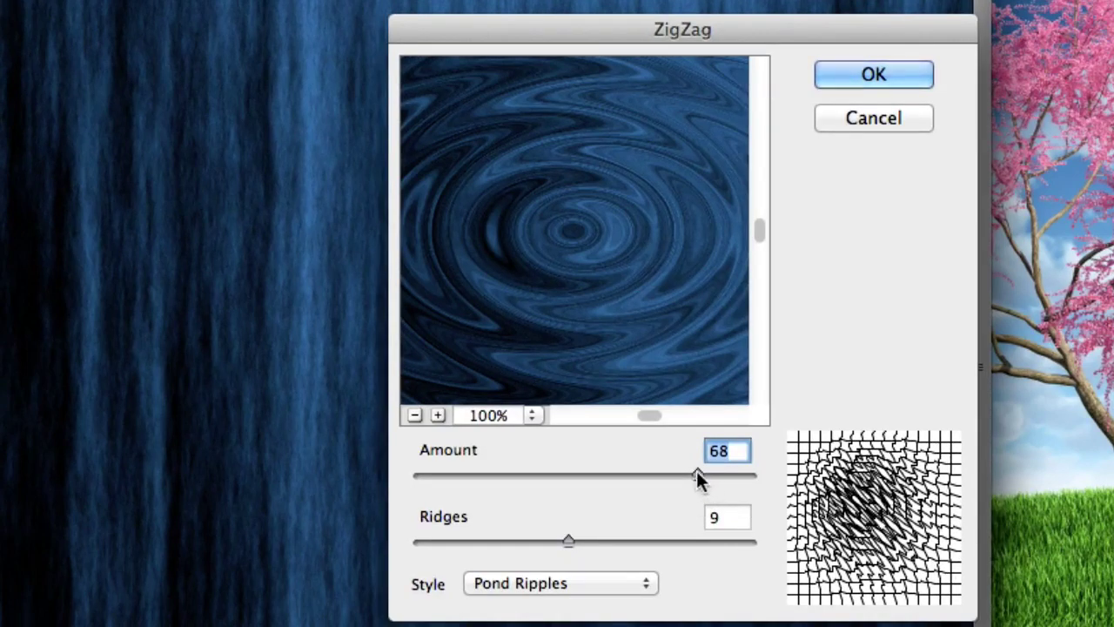
pyautogui.moveTo(693, 471)
pyautogui.mouseDown()
pyautogui.moveTo(648, 471)
pyautogui.moveTo(693, 471)
pyautogui.mouseUp()
pyautogui.click(558, 540)
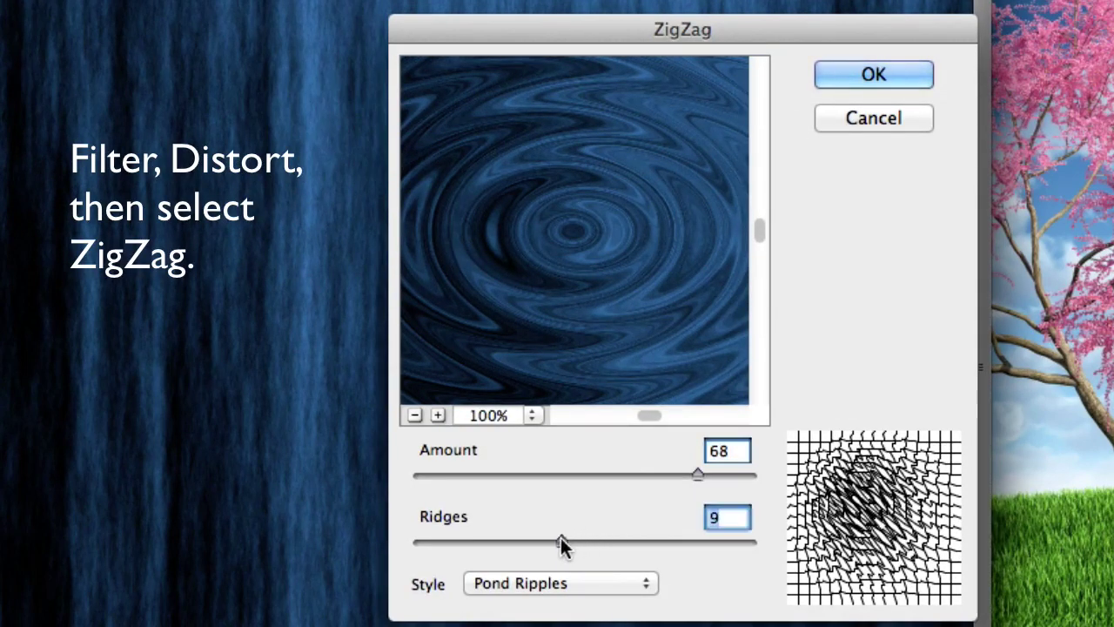
pyautogui.moveTo(557, 539); pyautogui.dragTo(696, 524)
pyautogui.click(654, 592)
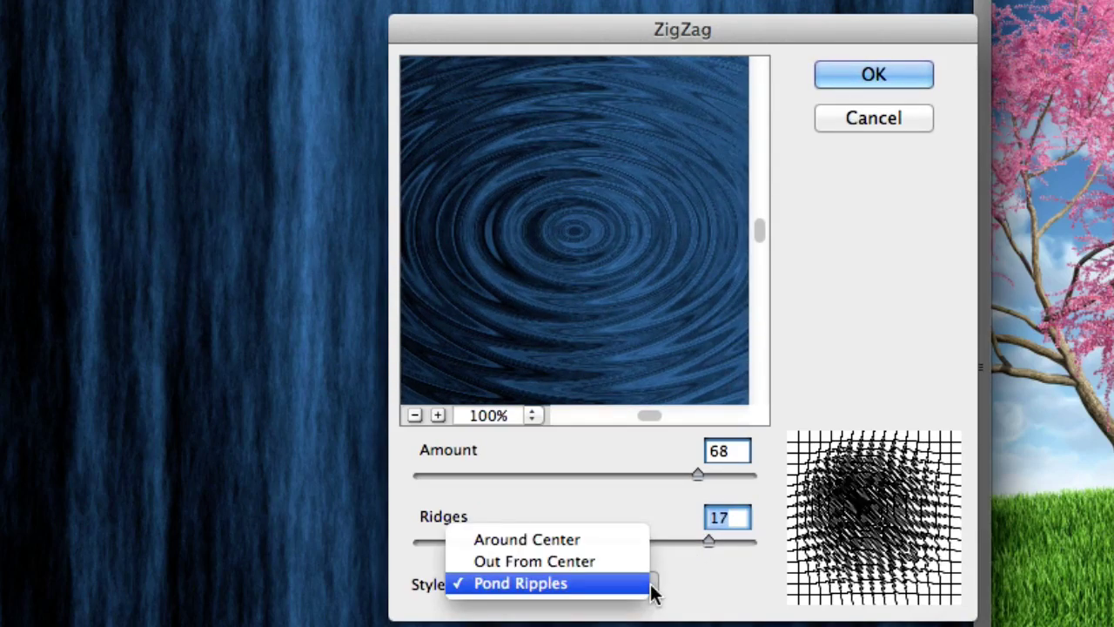
pyautogui.click(637, 562)
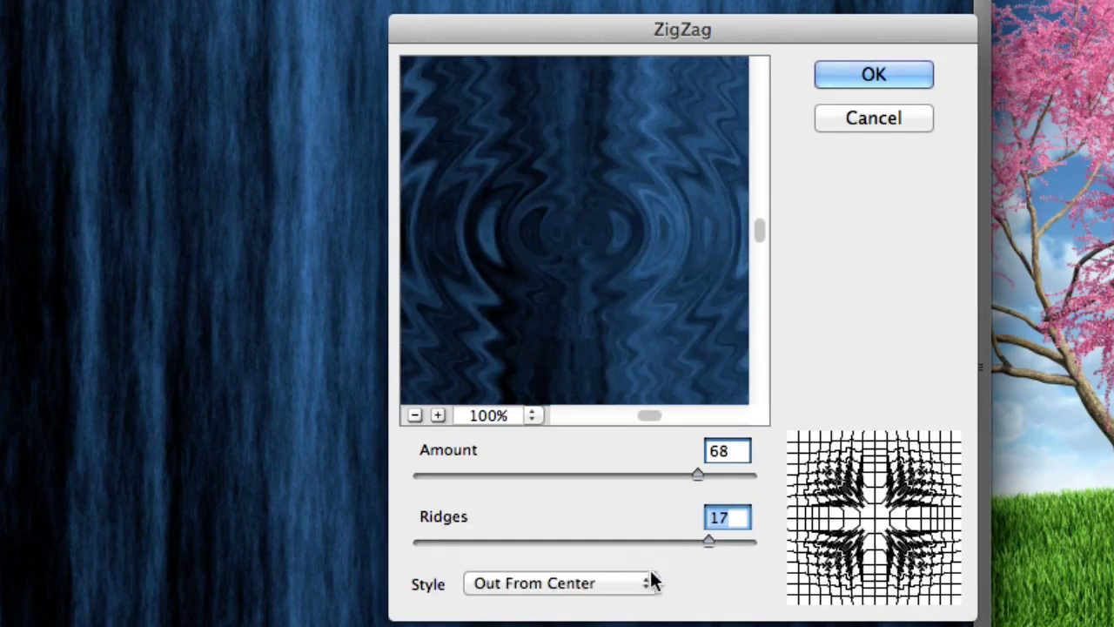
pyautogui.click(648, 589)
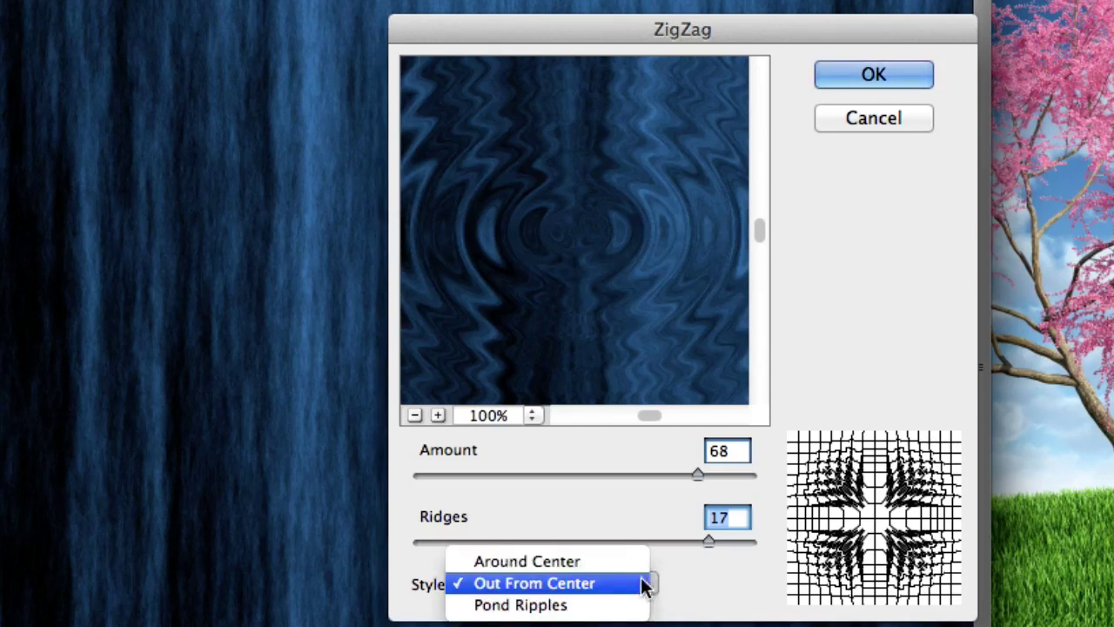
pyautogui.click(609, 561)
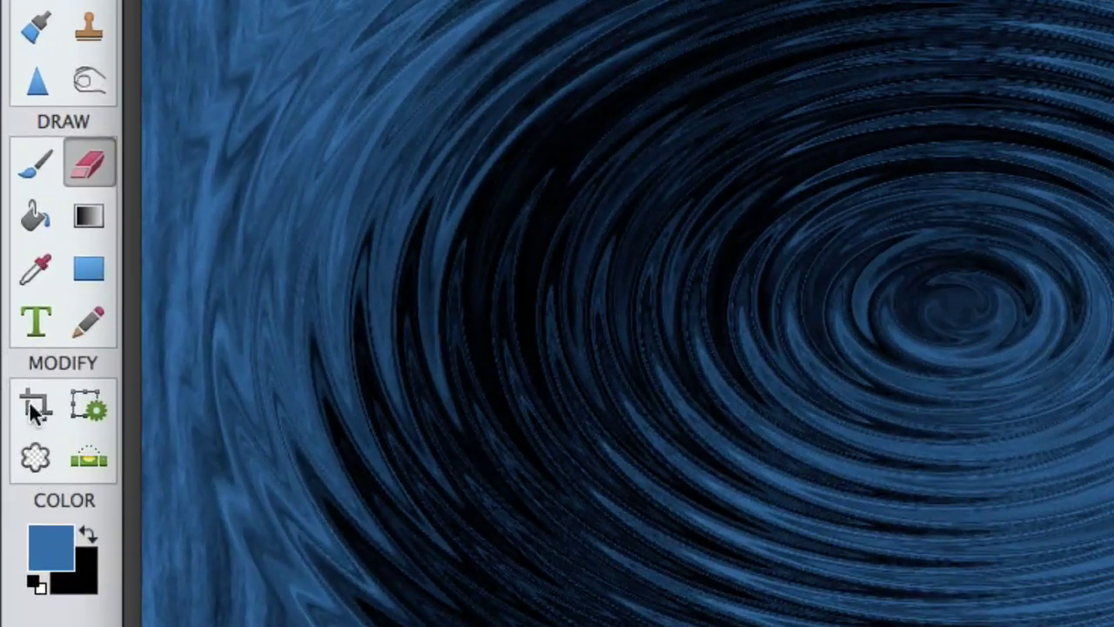
# Step: Switch to the Crop tool to trim the ripple image to the rippled oval
pyautogui.click(35, 407)
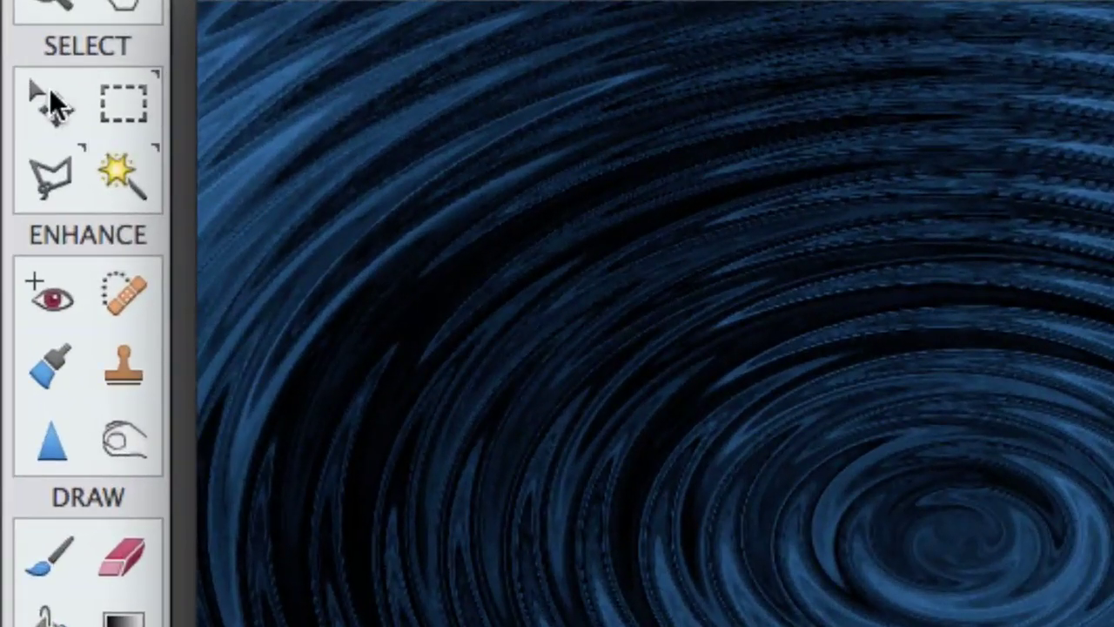
# Step: Copy the ripple into tree and grass.jpg as Layer 1, close Untitled-1 unsaved, and position it
pyautogui.click(49, 92)
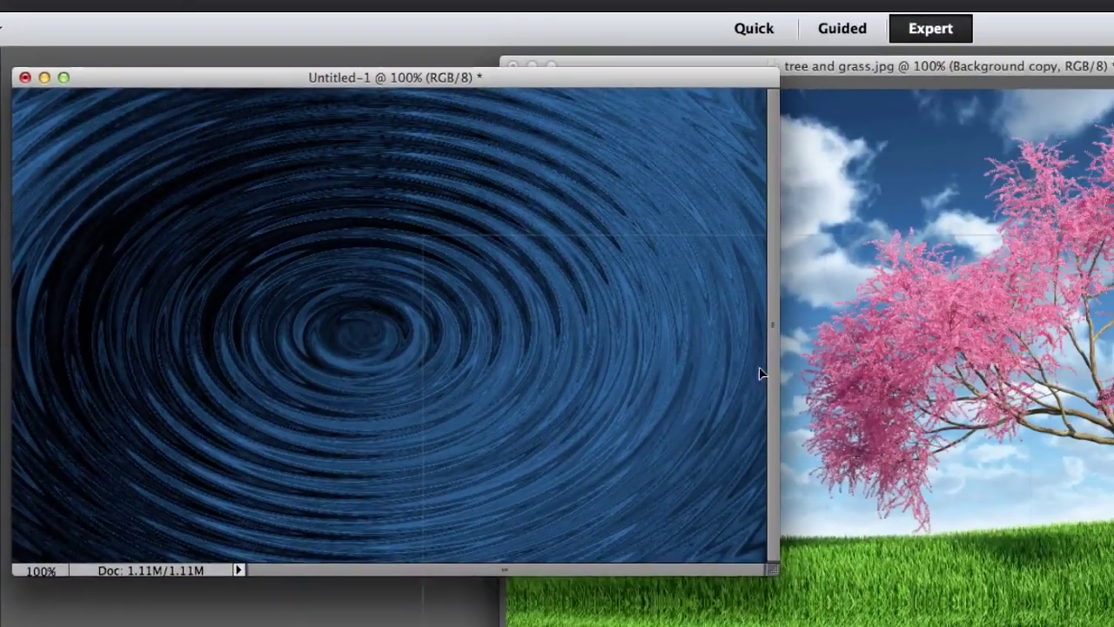
pyautogui.moveTo(759, 373); pyautogui.dragTo(1023, 477)
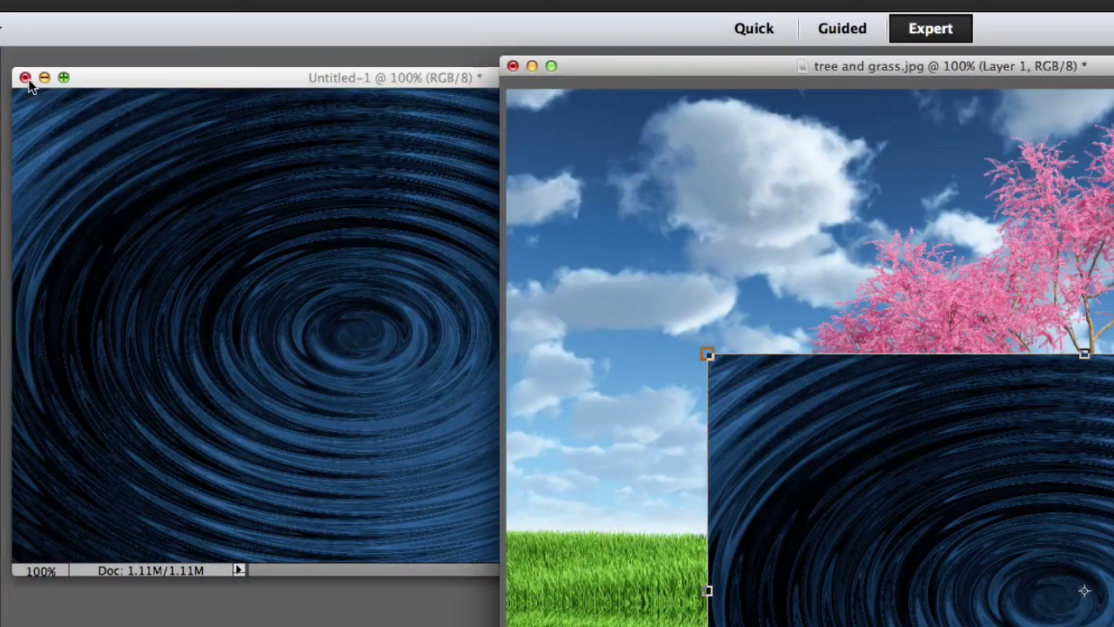
pyautogui.click(25, 78)
pyautogui.click(777, 332)
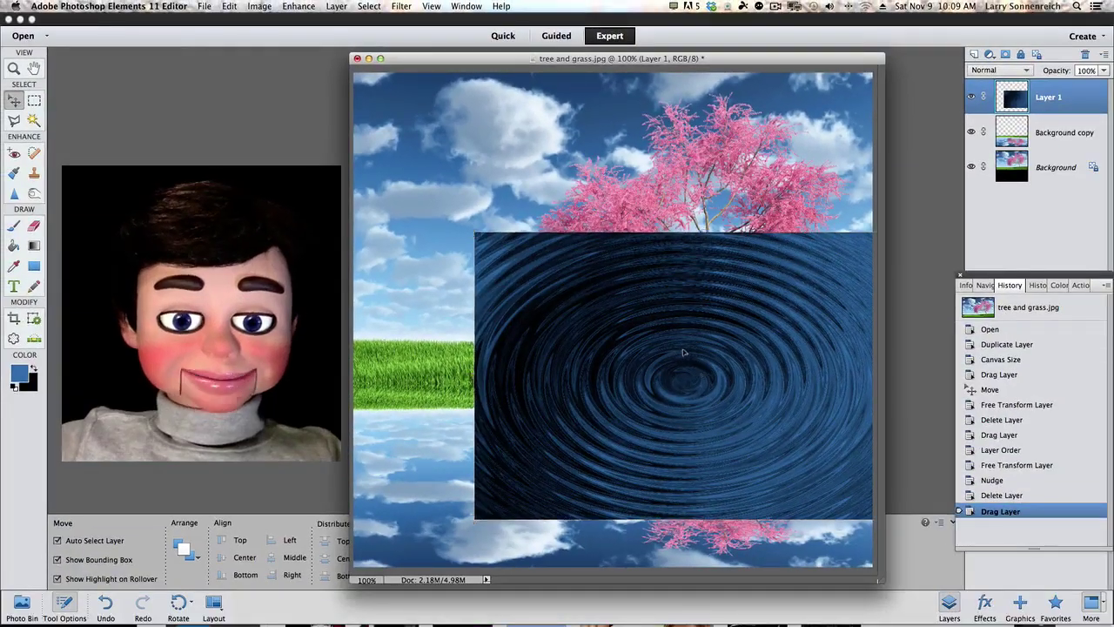
pyautogui.moveTo(685, 351); pyautogui.dragTo(594, 295)
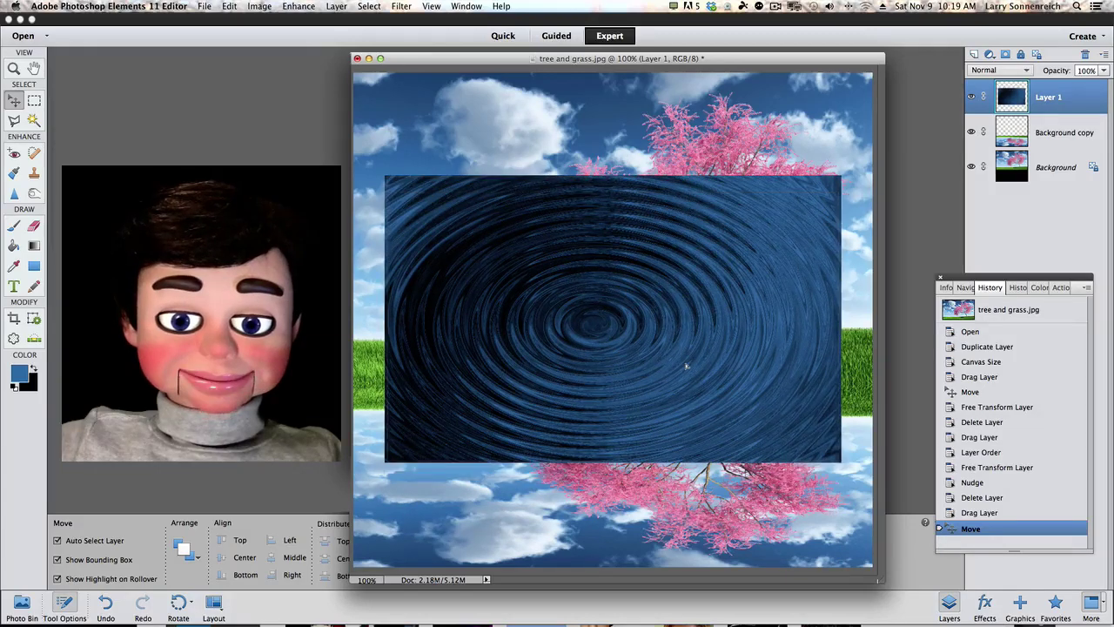
pyautogui.moveTo(686, 366); pyautogui.dragTo(690, 359)
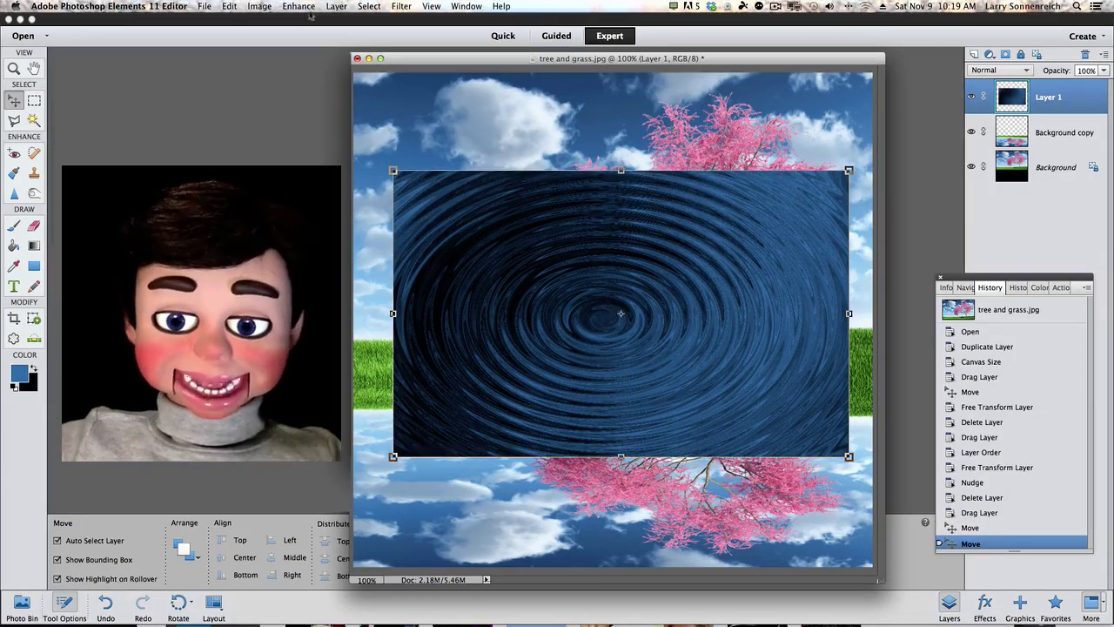
# Step: Apply a Perspective transform to the ripple layer, widening its bottom edge
pyautogui.click(255, 6)
pyautogui.moveTo(263, 31)
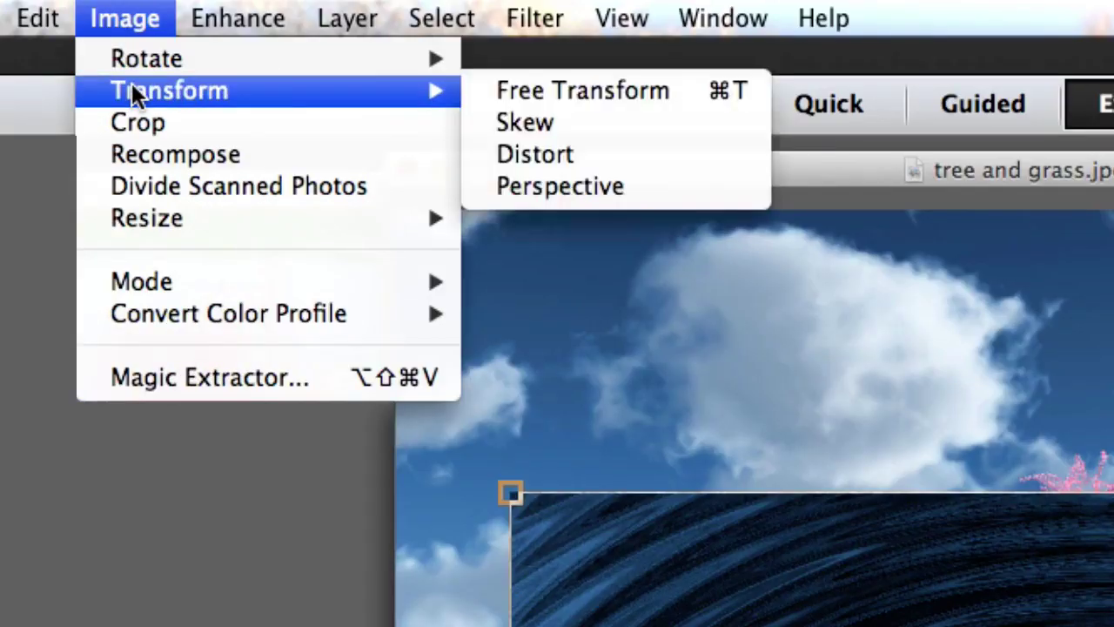
pyautogui.click(515, 188)
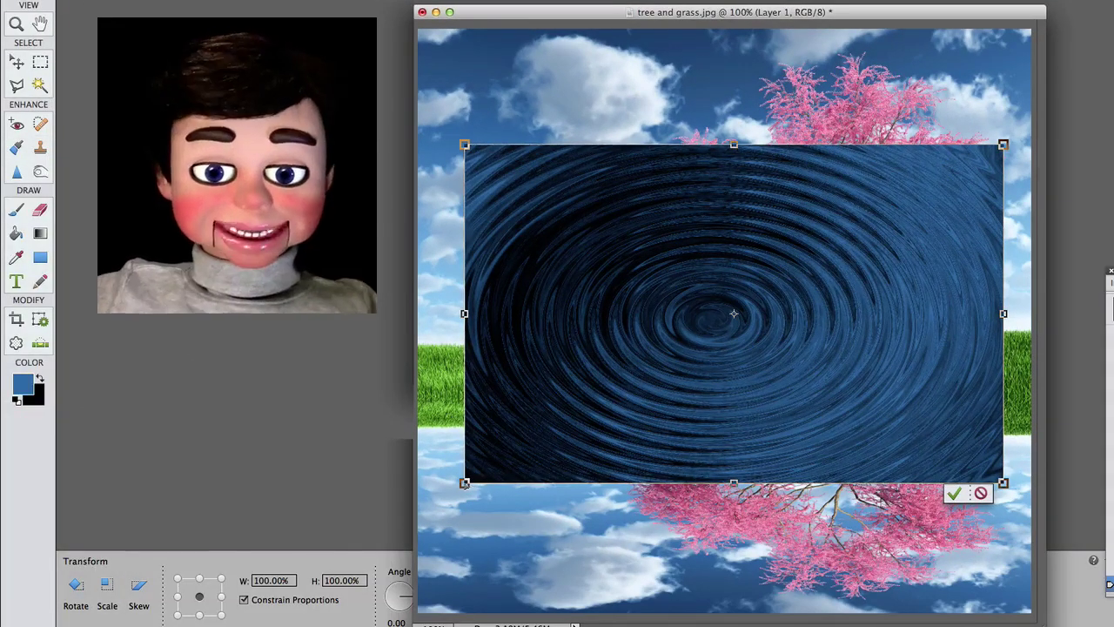
pyautogui.moveTo(466, 484); pyautogui.dragTo(214, 511)
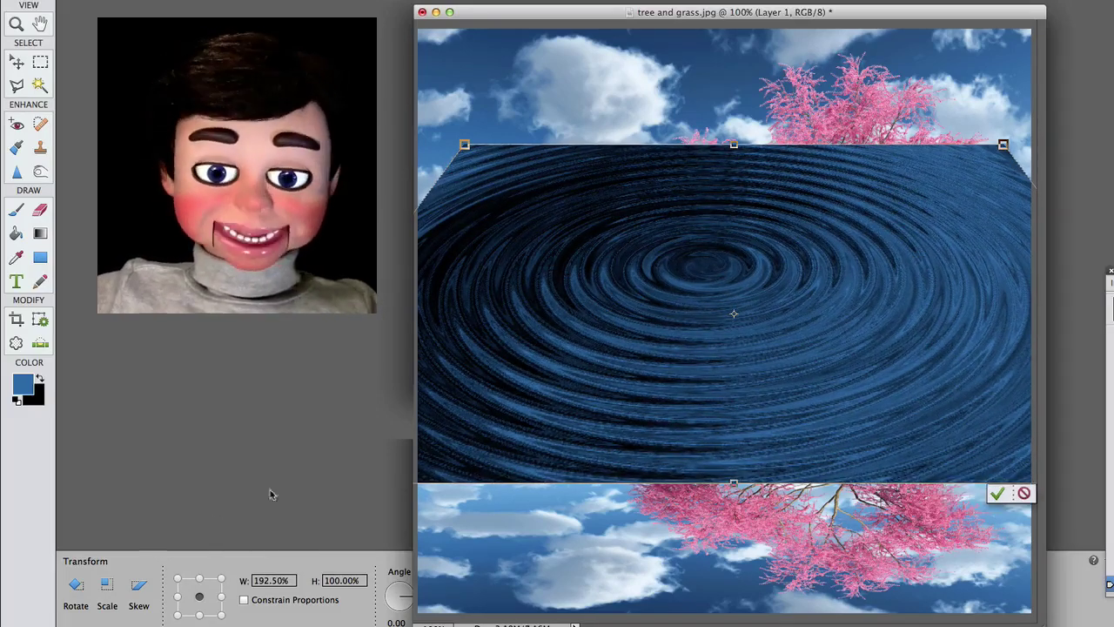
pyautogui.click(998, 494)
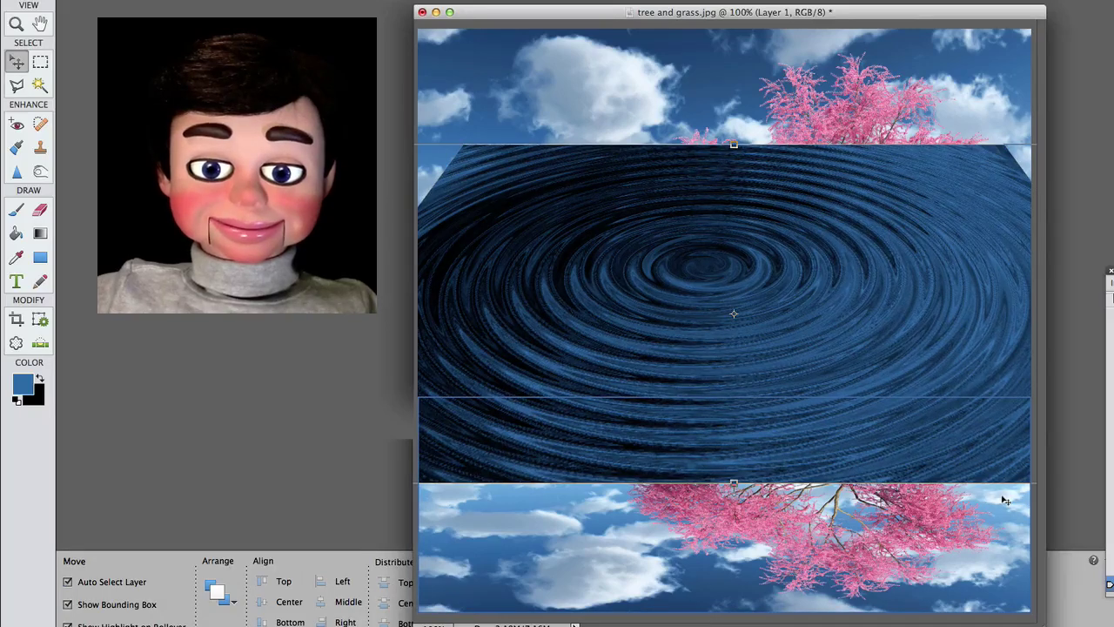
# Step: Move and scale the ripple layer to about 123% wide so it fills below the grass
pyautogui.moveTo(883, 328); pyautogui.dragTo(882, 459)
pyautogui.moveTo(721, 280); pyautogui.dragTo(736, 398)
pyautogui.click(1013, 596)
pyautogui.moveTo(926, 495); pyautogui.dragTo(997, 497)
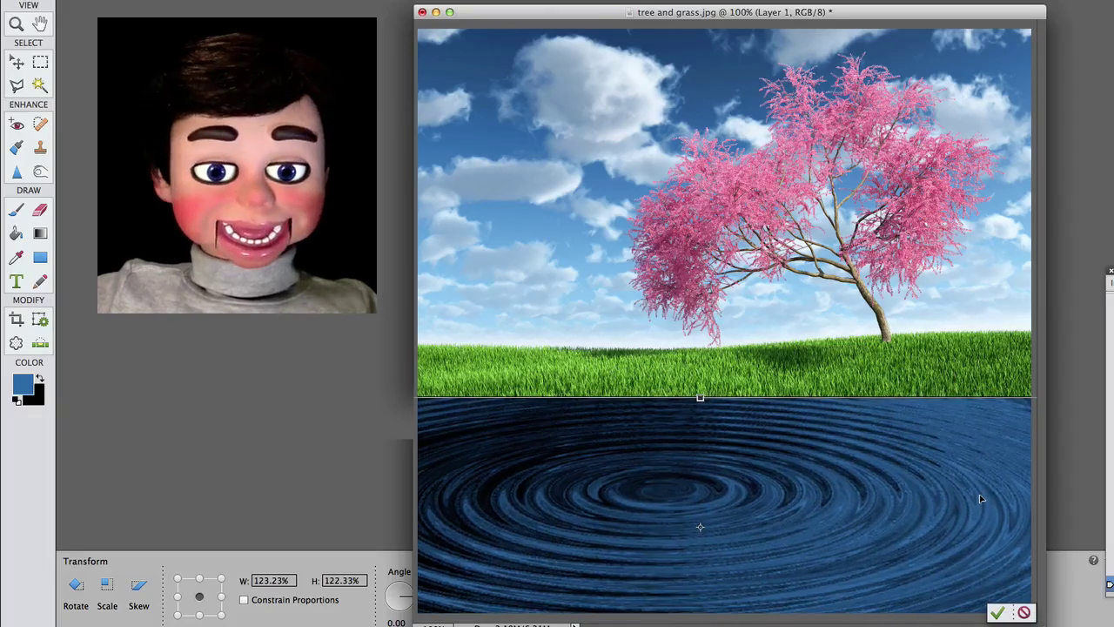
pyautogui.click(999, 613)
# Step: Duplicate Layer 1 into a New document named 'displacement map'
pyautogui.press('c')
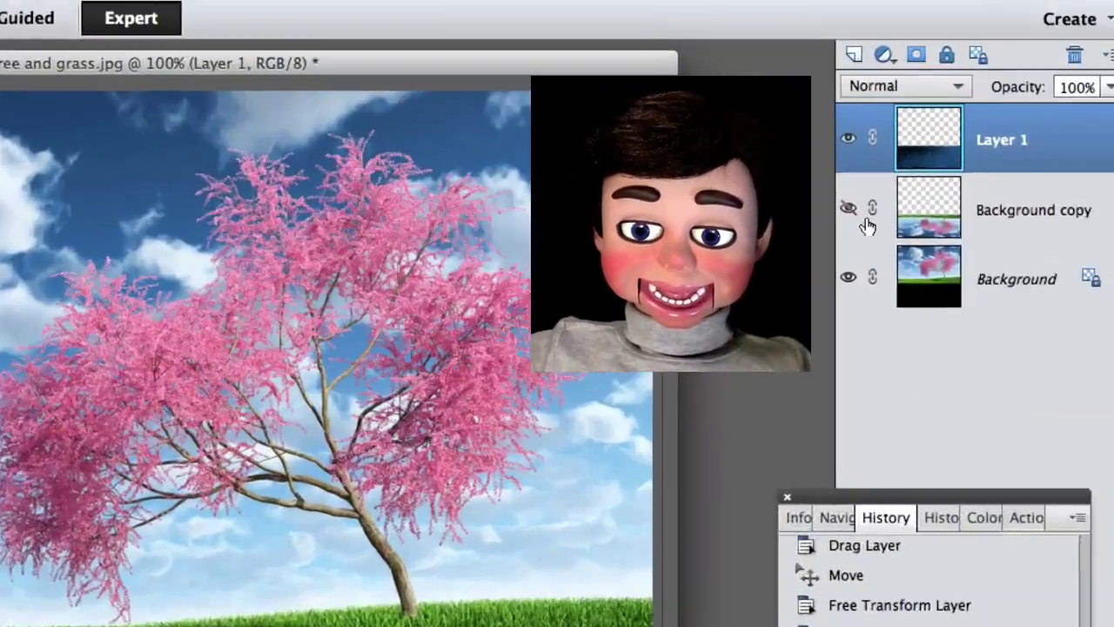
pyautogui.rightClick(896, 152)
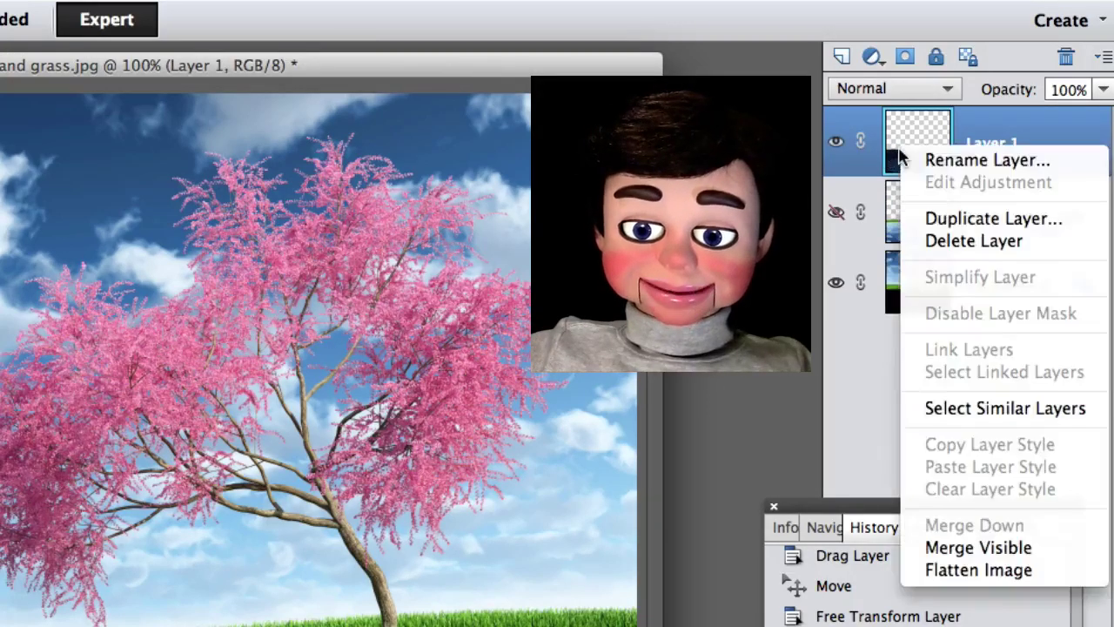
pyautogui.click(962, 219)
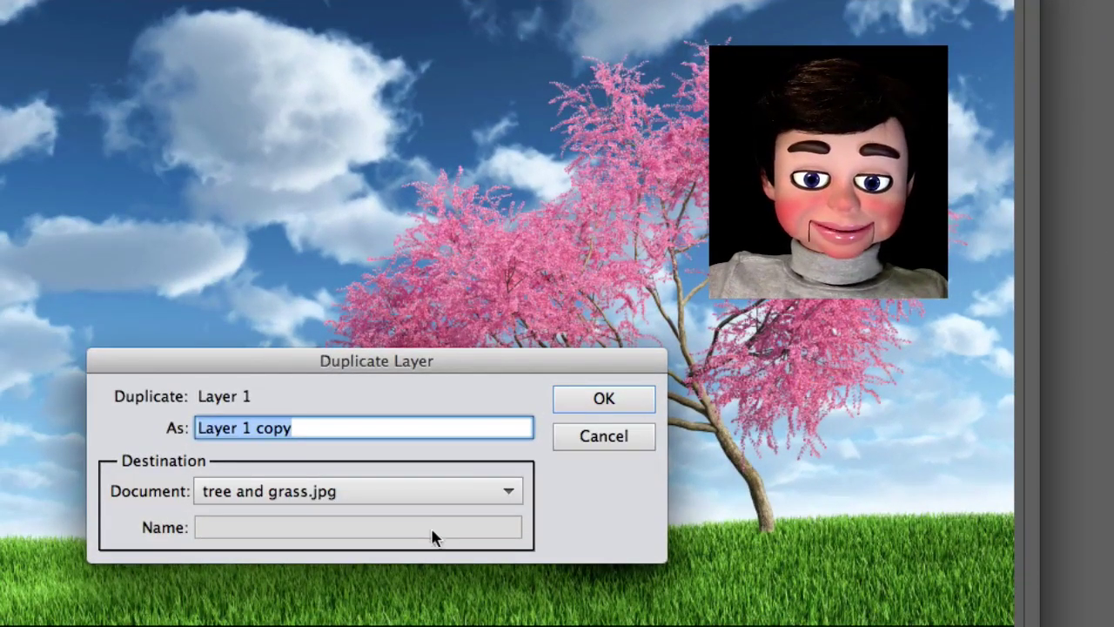
pyautogui.click(518, 494)
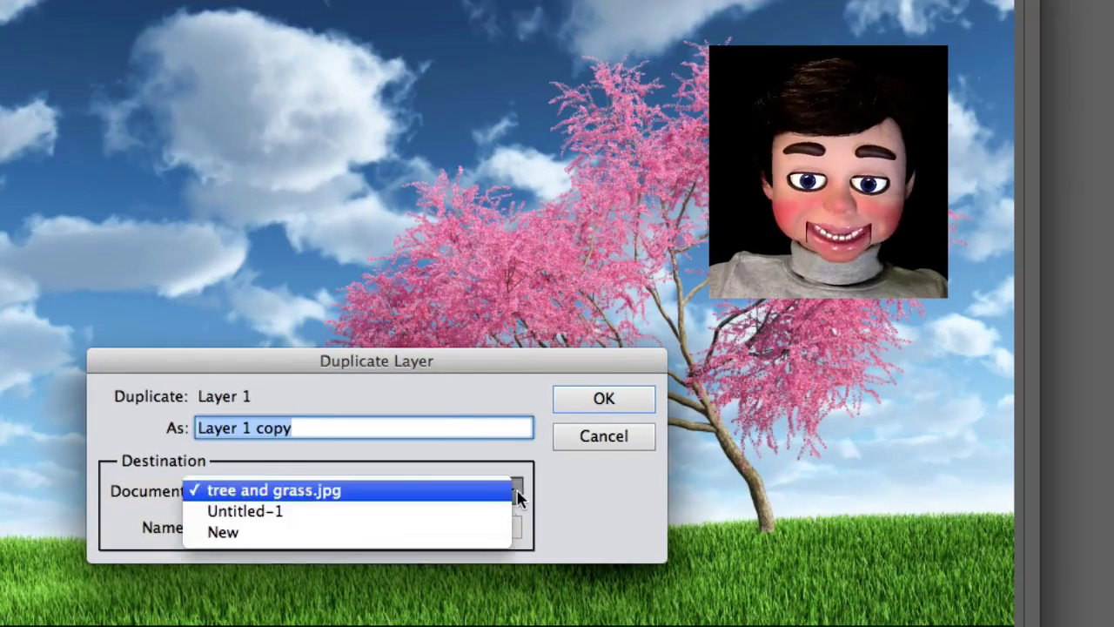
pyautogui.click(360, 532)
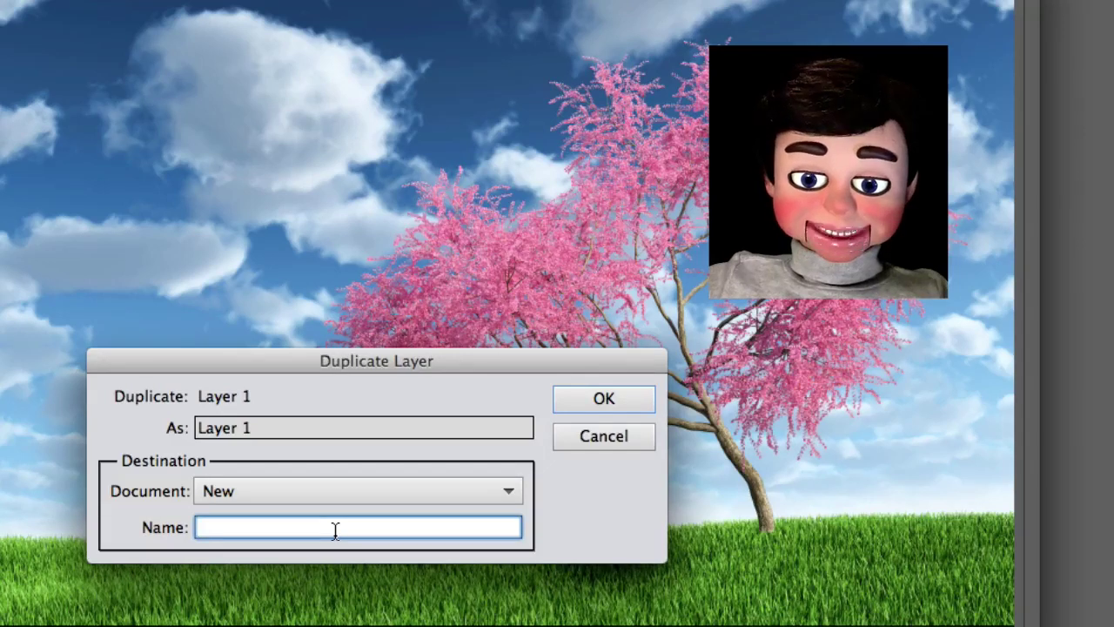
pyautogui.write('displacement map')
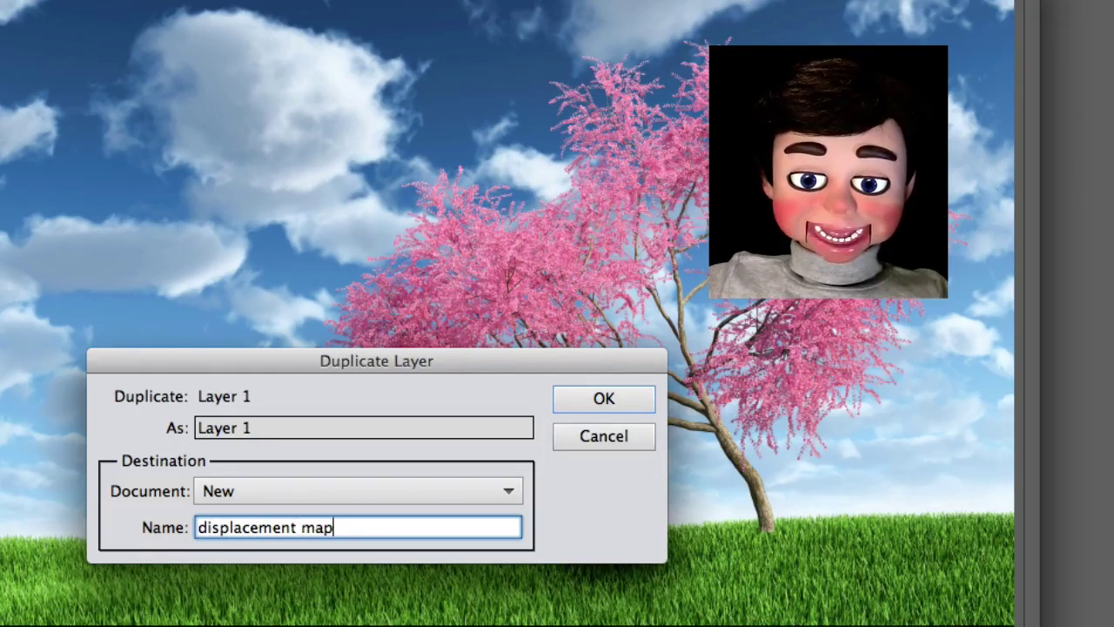
pyautogui.click(573, 405)
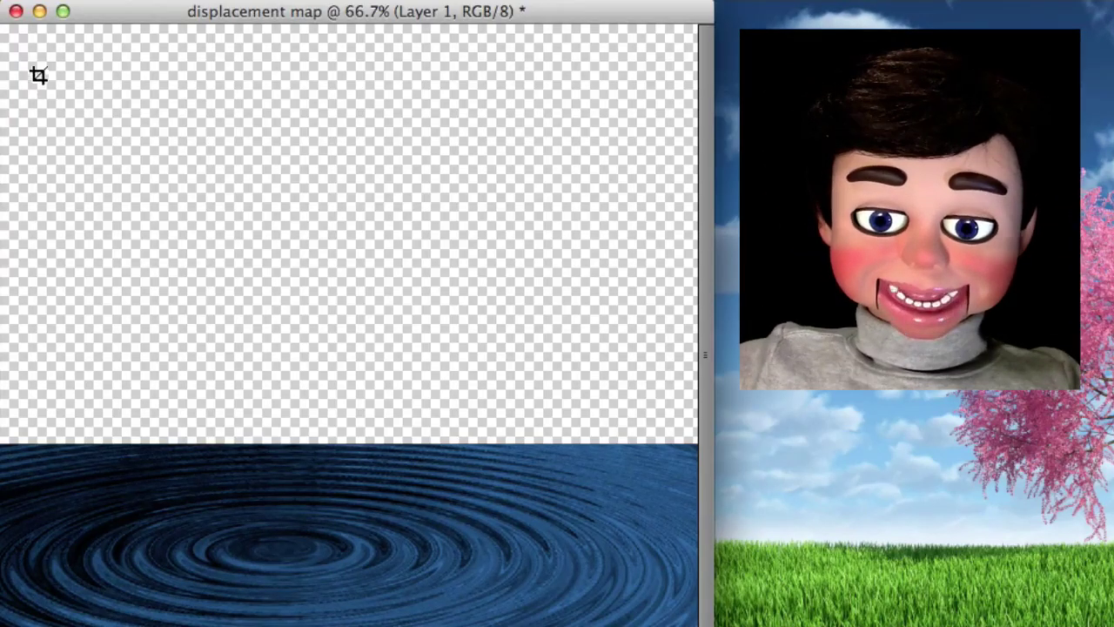
# Step: Save over displacement map.psd, delete ripple Layer 1, and make Background copy visible again
pyautogui.click(14, 11)
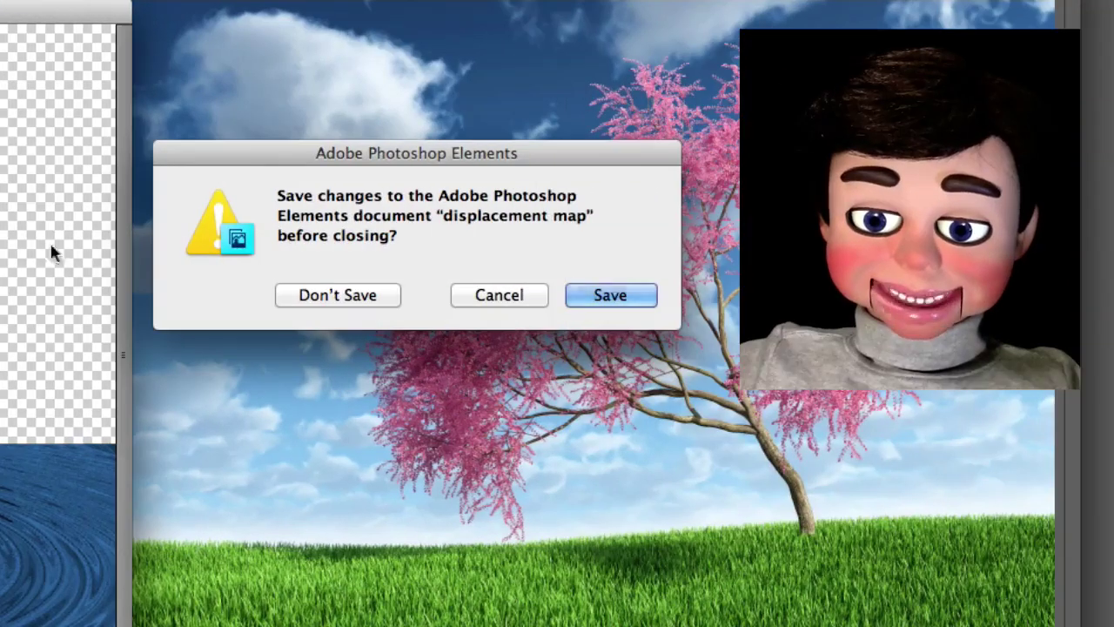
pyautogui.click(636, 300)
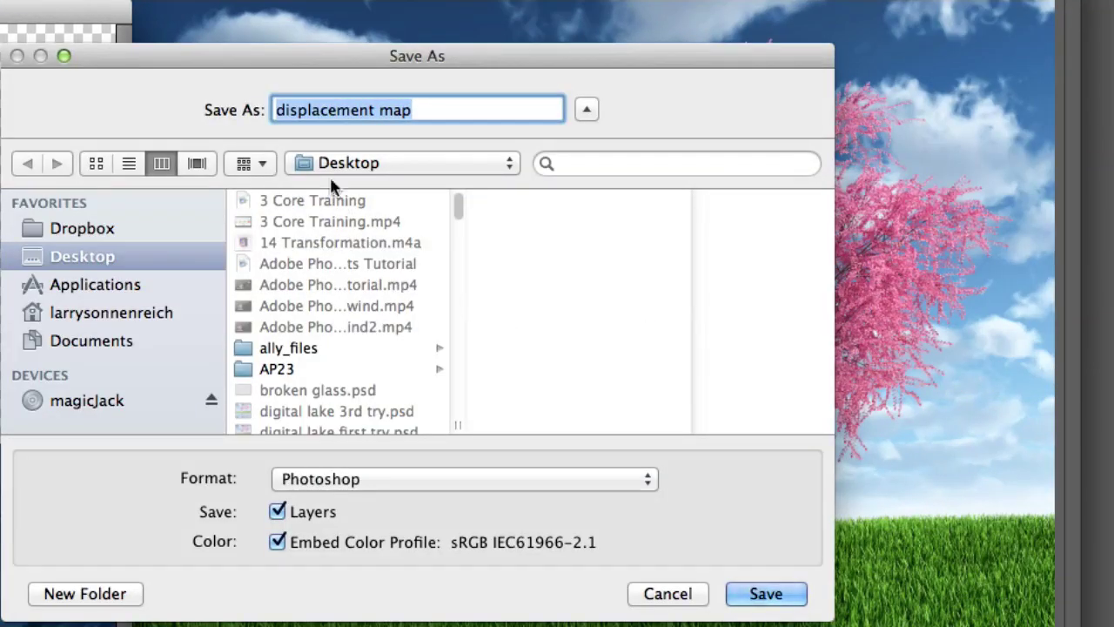
pyautogui.click(766, 593)
pyautogui.click(596, 213)
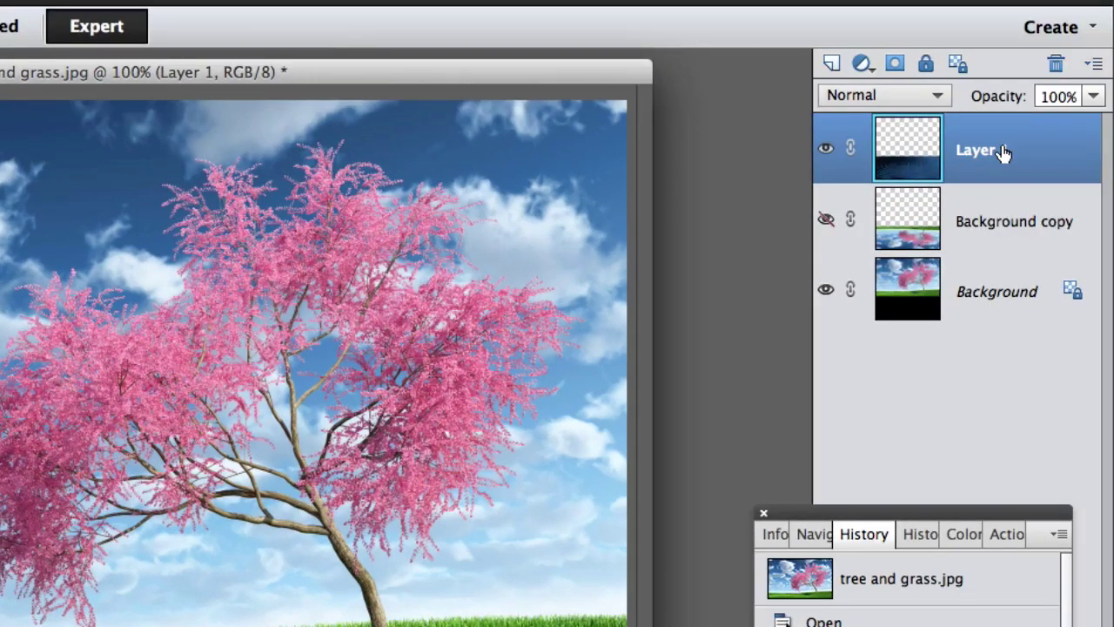
pyautogui.moveTo(1001, 152); pyautogui.dragTo(1059, 68)
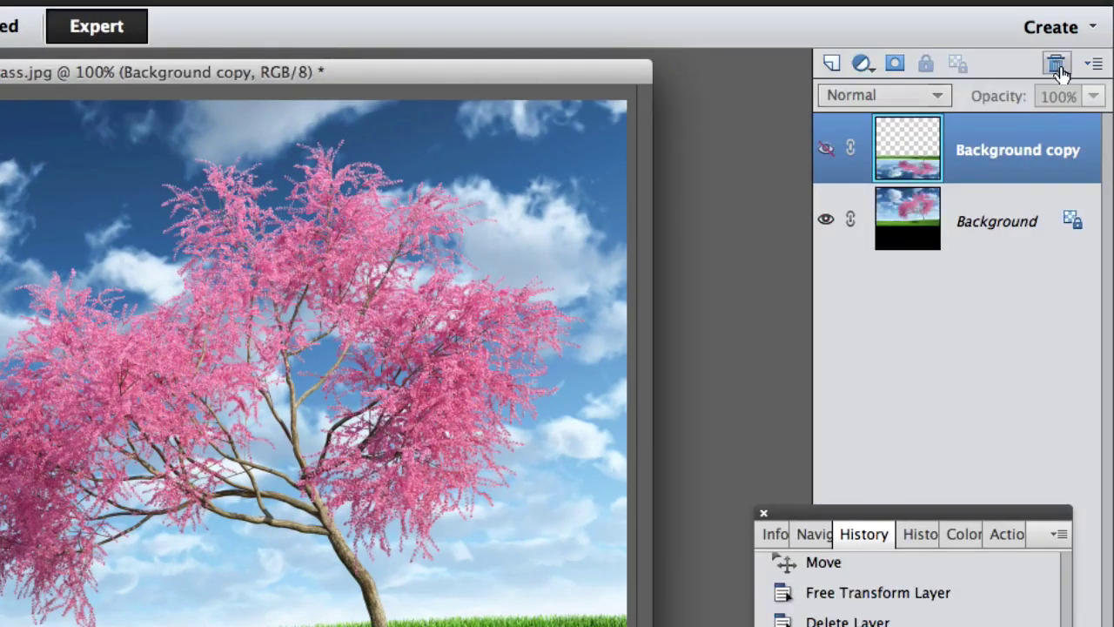
pyautogui.click(826, 151)
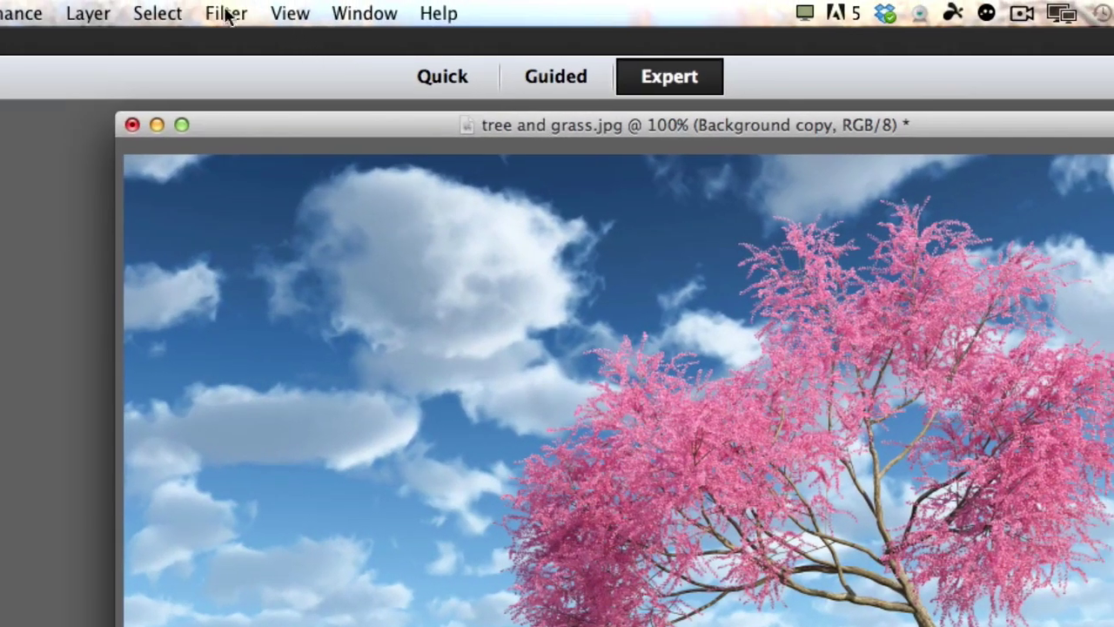
# Step: Apply Filter > Distort > Displace to the reflection, choosing displacement map.psd as the map
pyautogui.click(226, 14)
pyautogui.moveTo(269, 252)
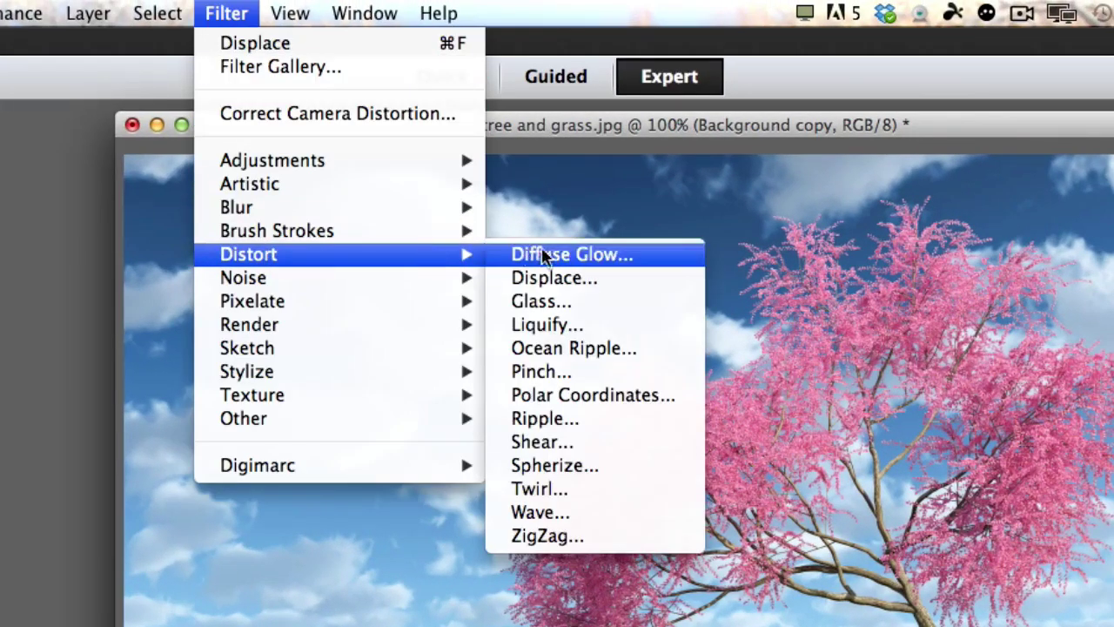
pyautogui.click(543, 277)
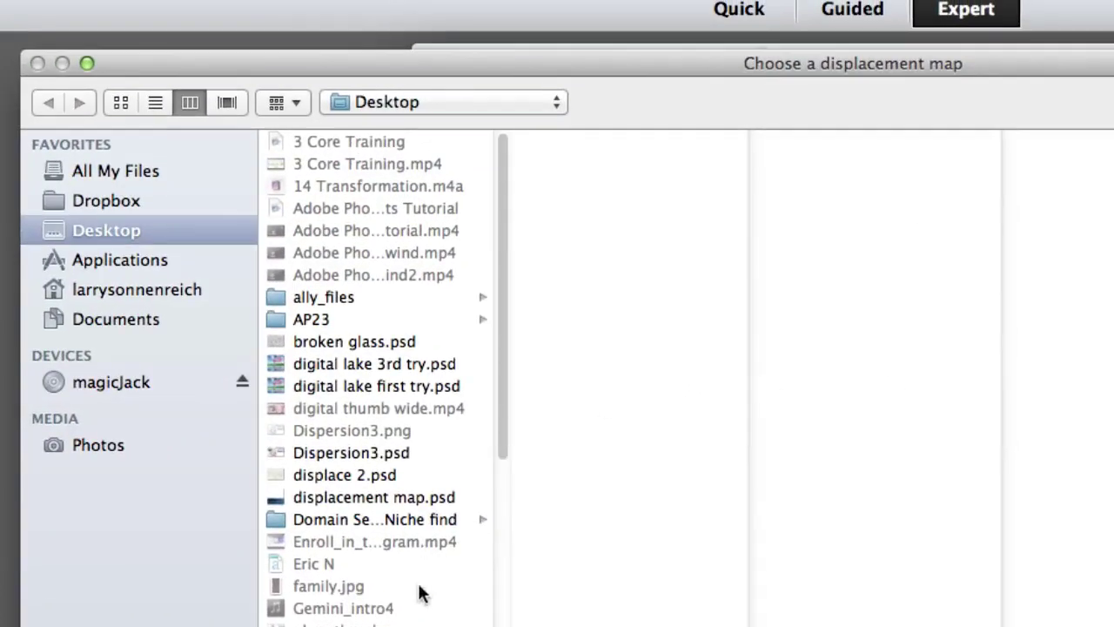
pyautogui.click(330, 491)
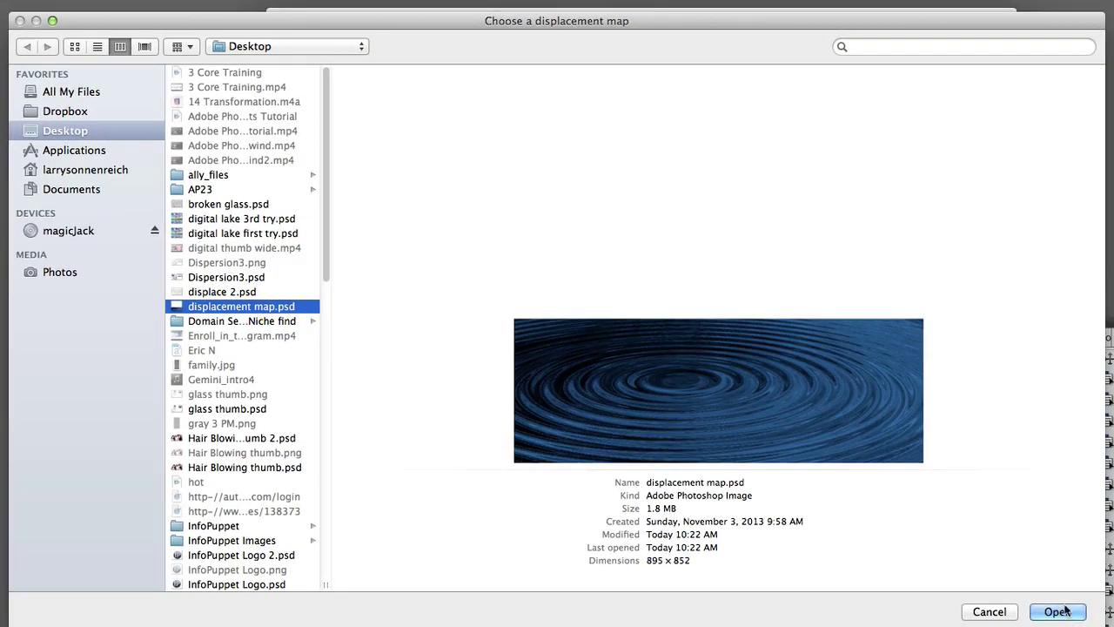
pyautogui.click(1058, 611)
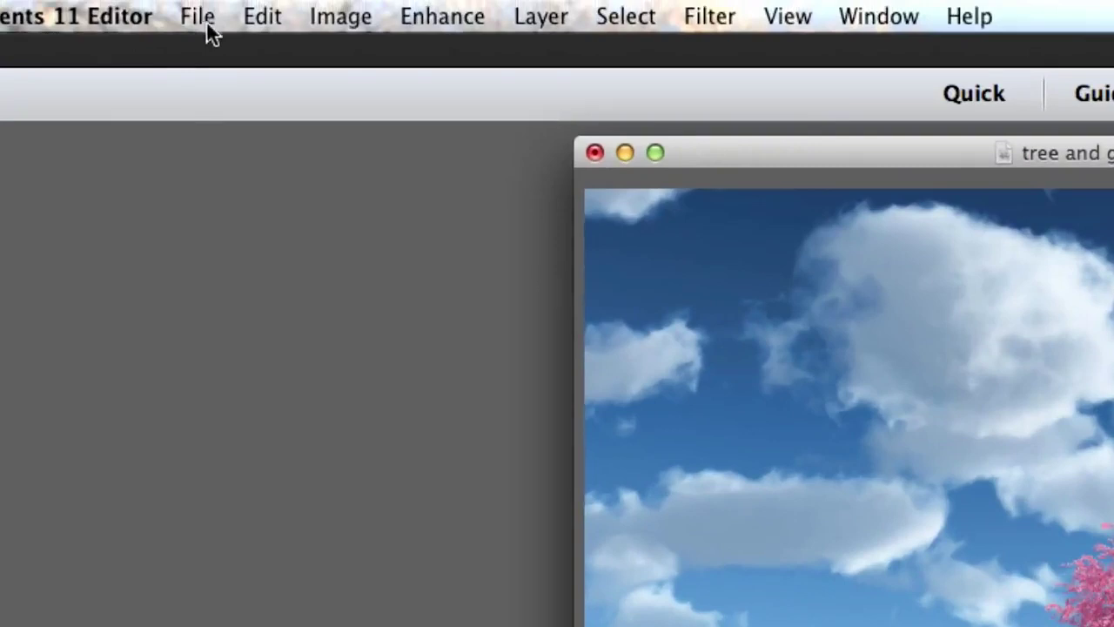
# Step: Create a new blank 1080×720 document, Untitled-1
pyautogui.click(202, 20)
pyautogui.moveTo(449, 36)
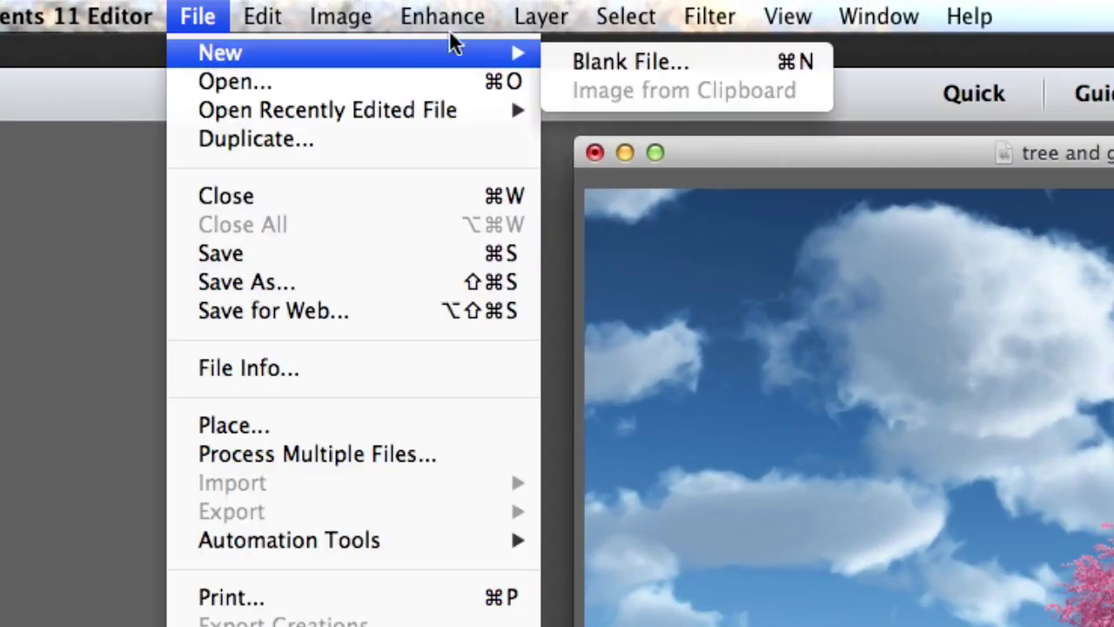
pyautogui.click(575, 58)
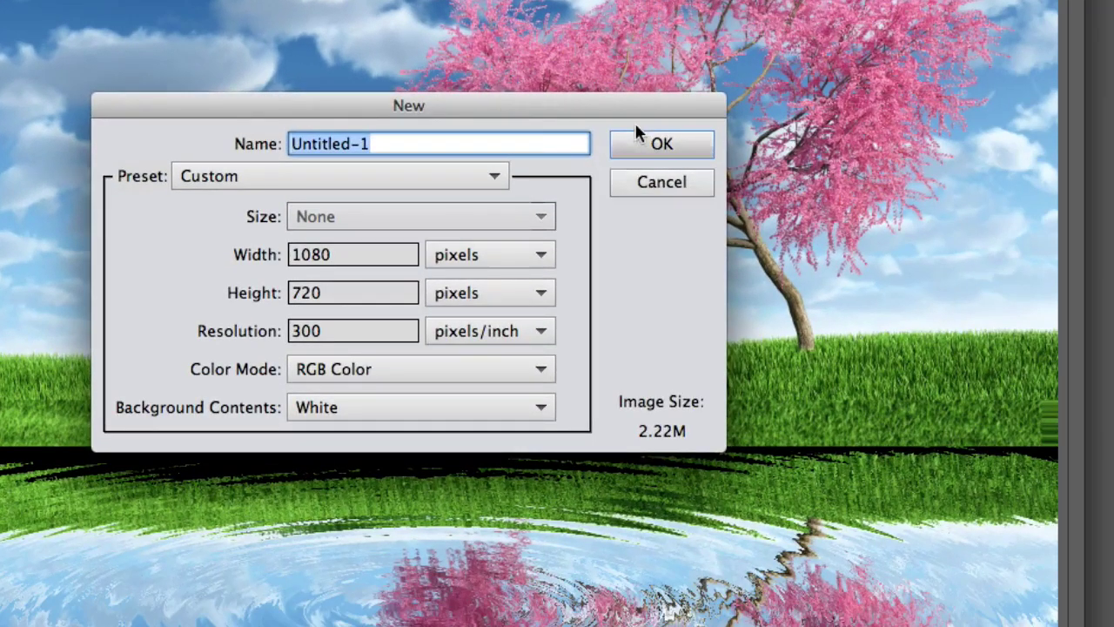
pyautogui.click(641, 143)
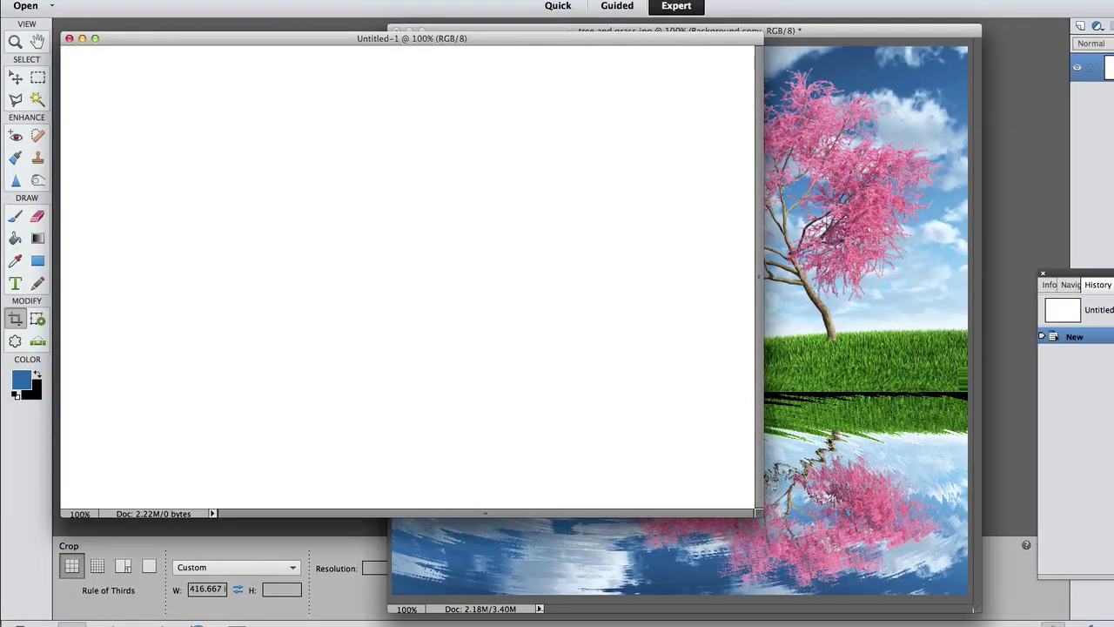
# Step: Drag the rippled reflection layer from tree and grass.jpg into Untitled-1
pyautogui.click(815, 443)
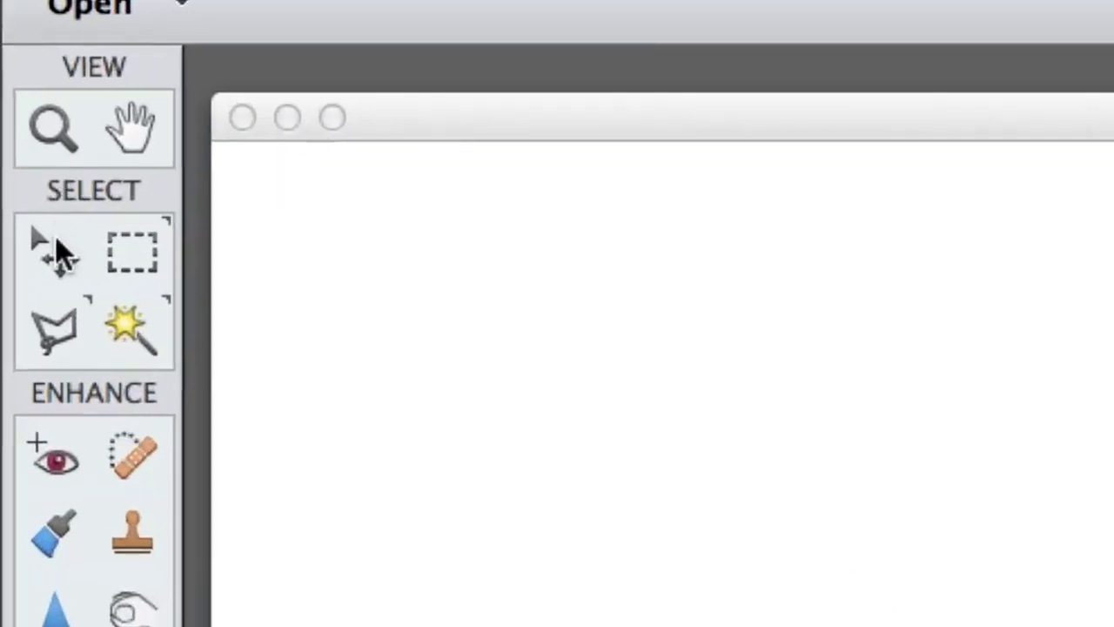
pyautogui.click(56, 242)
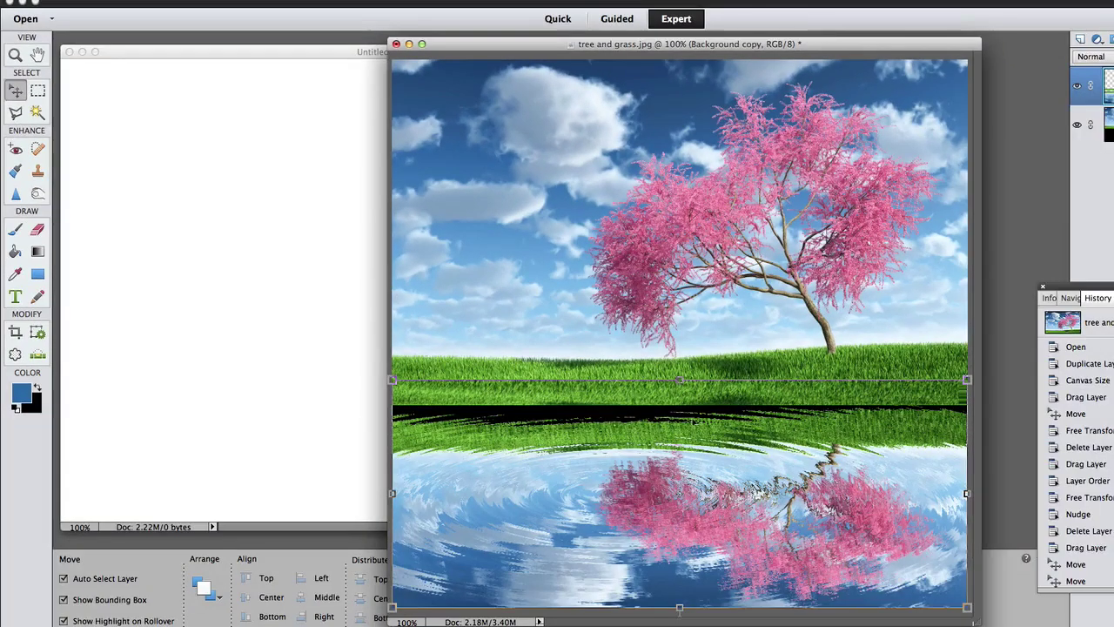
pyautogui.moveTo(622, 378); pyautogui.dragTo(458, 254)
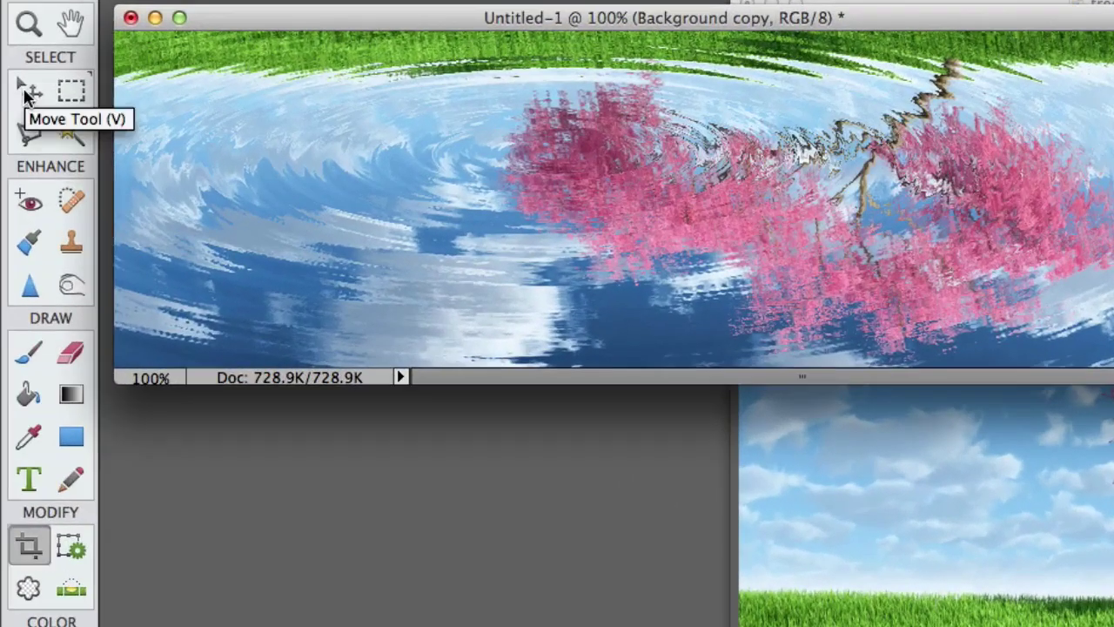
# Step: Copy the rippled reflection into tree and grass.jpg and delete the uncropped Background copy layer
pyautogui.click(25, 91)
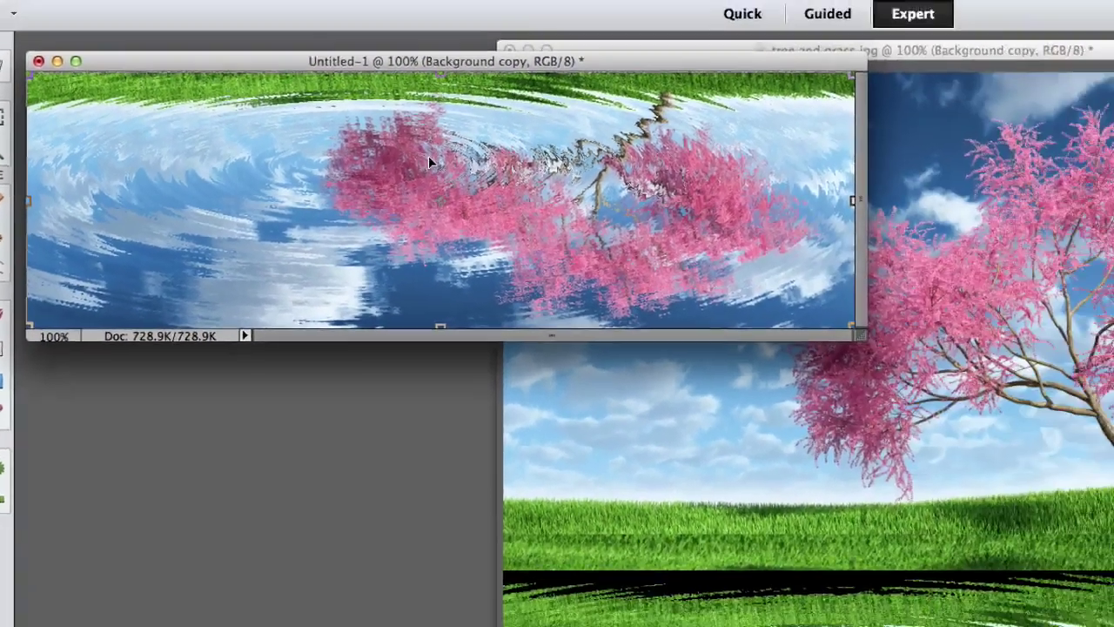
pyautogui.moveTo(428, 156); pyautogui.dragTo(907, 339)
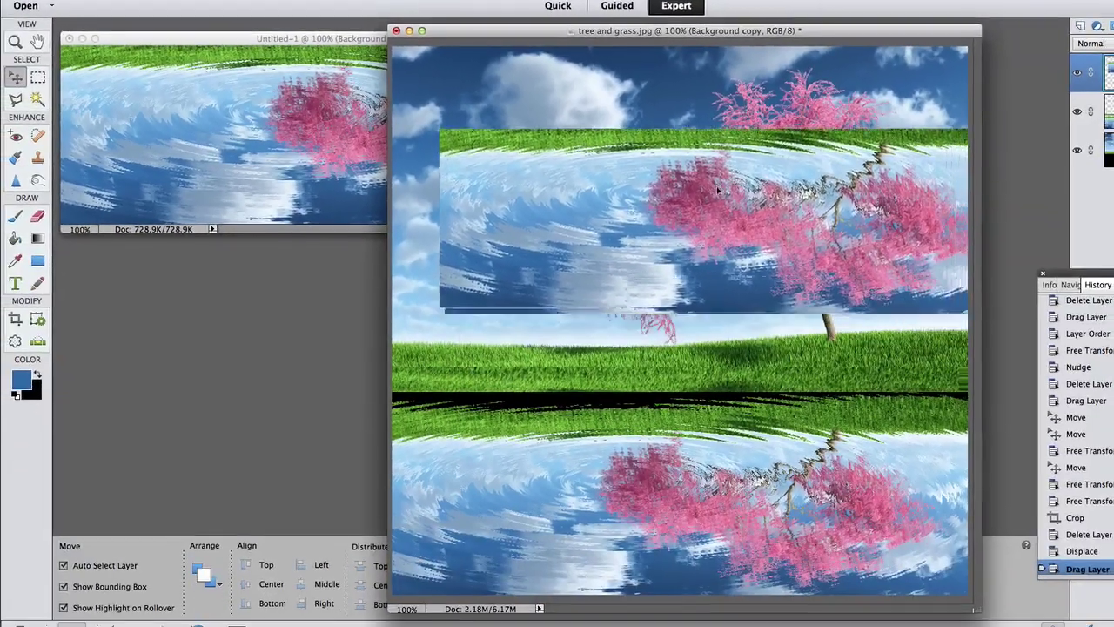
pyautogui.moveTo(713, 189); pyautogui.dragTo(697, 177)
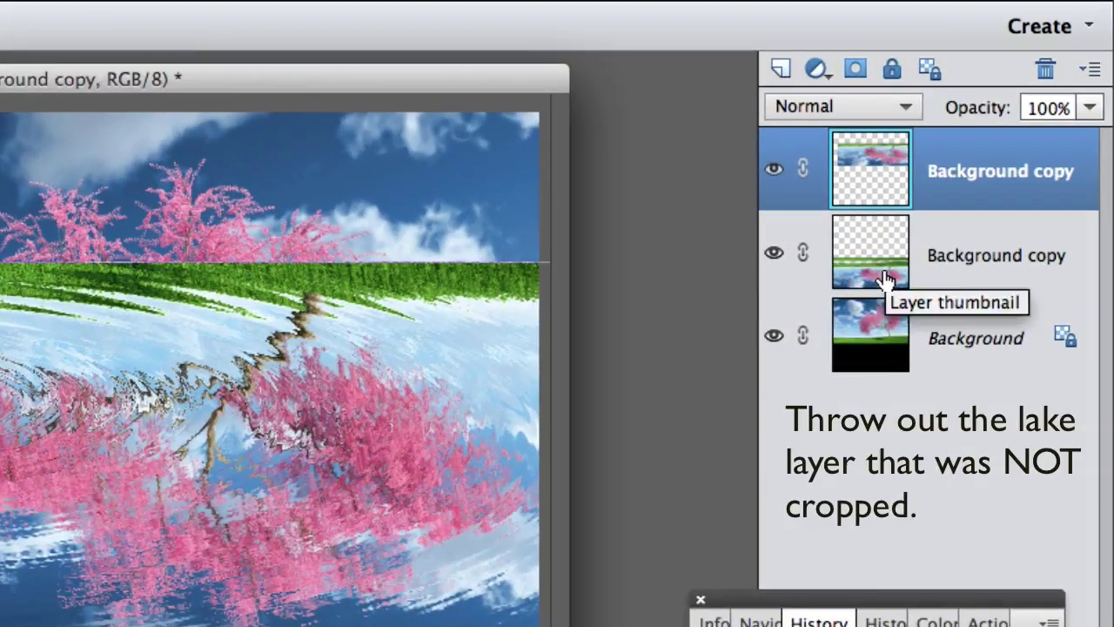
pyautogui.click(885, 280)
pyautogui.moveTo(946, 265); pyautogui.dragTo(1045, 71)
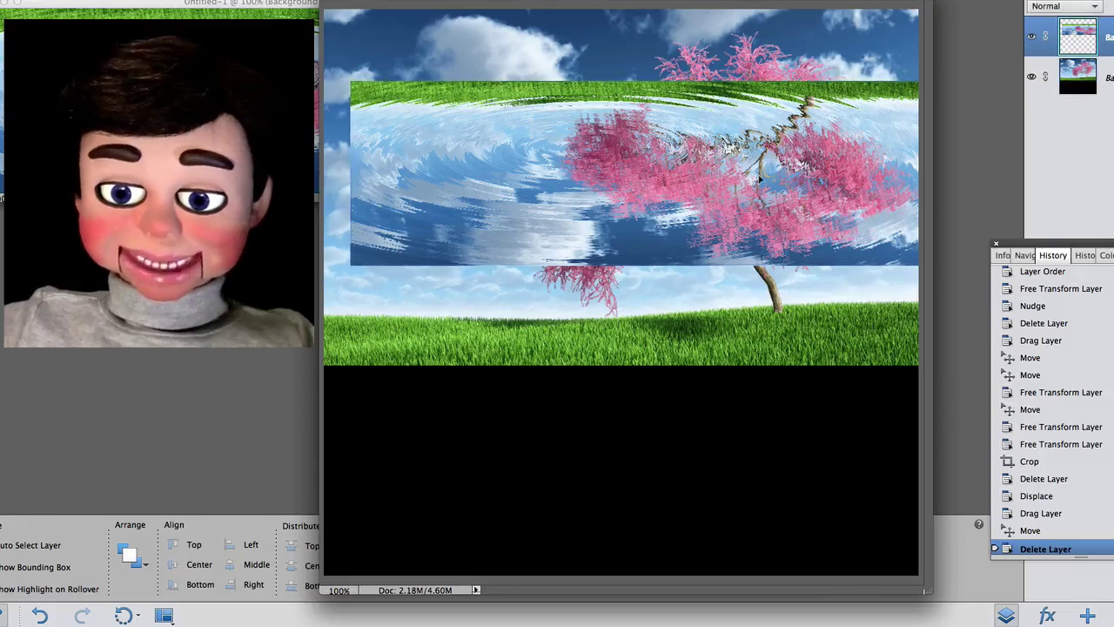
# Step: Move the reflection below the grass to the right canvas edge and stretch its top up to meet the grass
pyautogui.moveTo(759, 178); pyautogui.dragTo(750, 460)
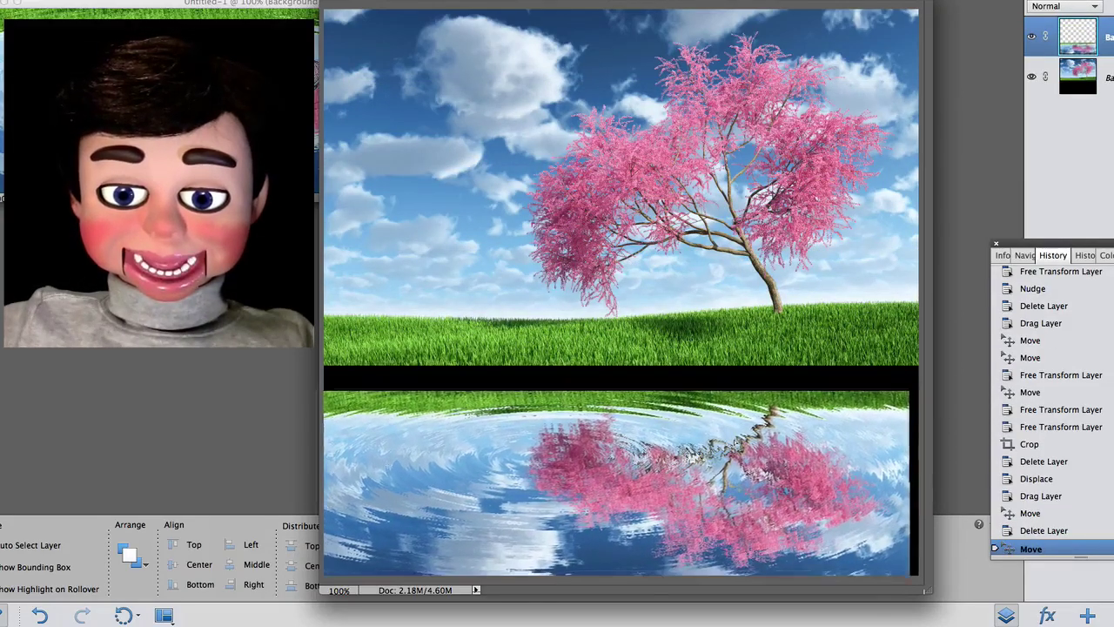
pyautogui.press('Right')
pyautogui.press('Right')
pyautogui.press('Right')
pyautogui.press('Right')
pyautogui.press('Right')
pyautogui.press('Right')
pyautogui.press('Right')
pyautogui.press('Right')
pyautogui.press('Right')
pyautogui.press('Right')
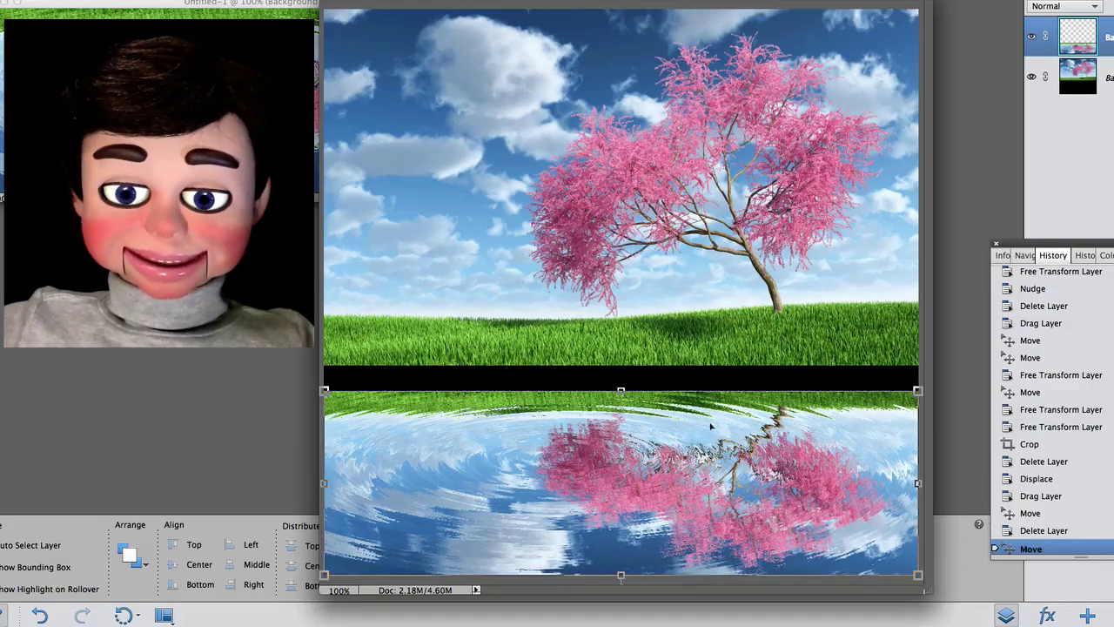
pyautogui.moveTo(621, 391); pyautogui.dragTo(621, 365)
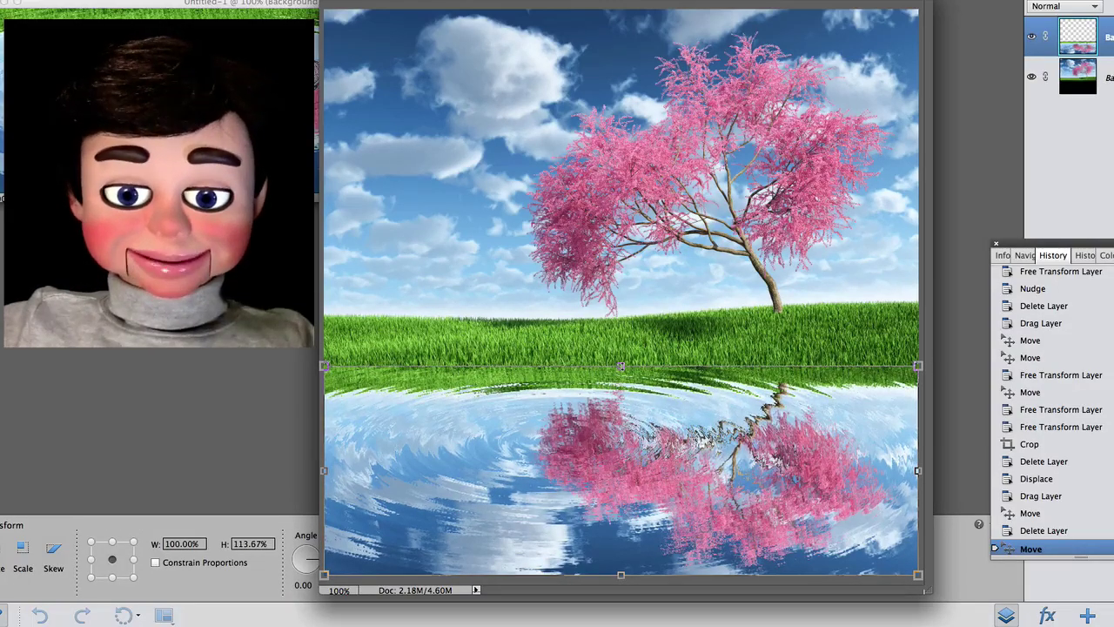
pyautogui.click(871, 574)
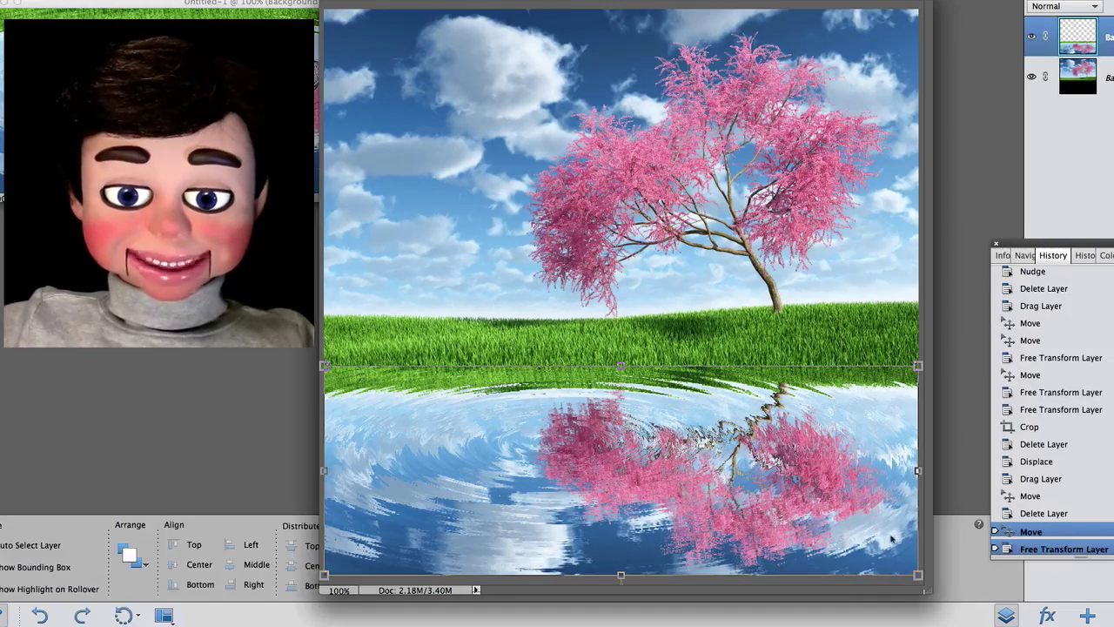